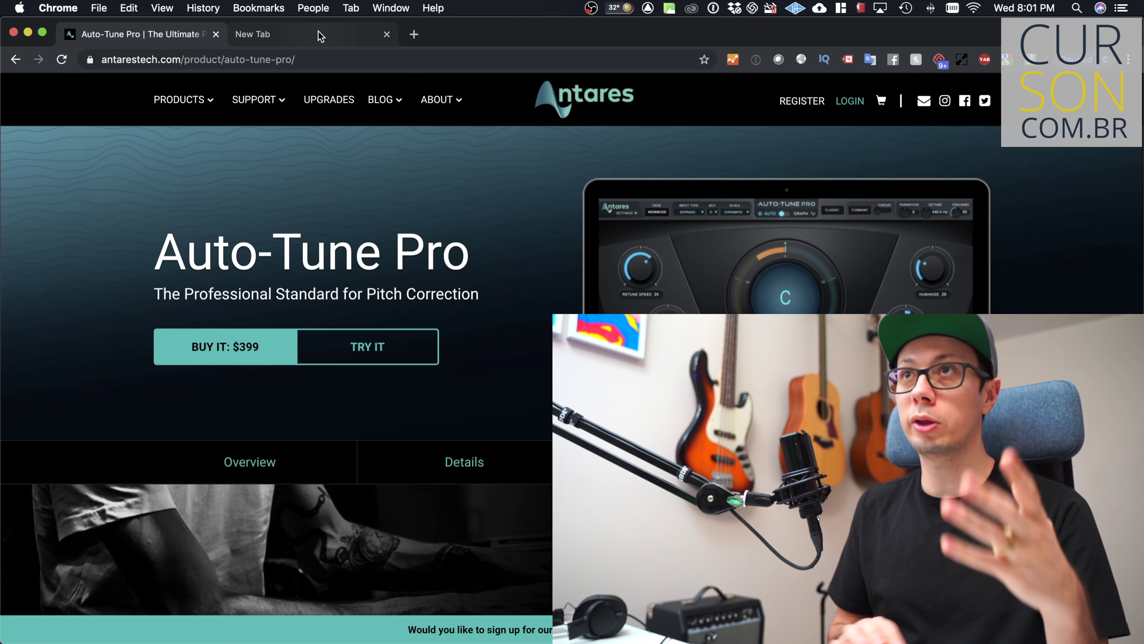
# Load the Celemony website in the empty browser tab and look through its start page about Melodyne
pyautogui.click(320, 36)
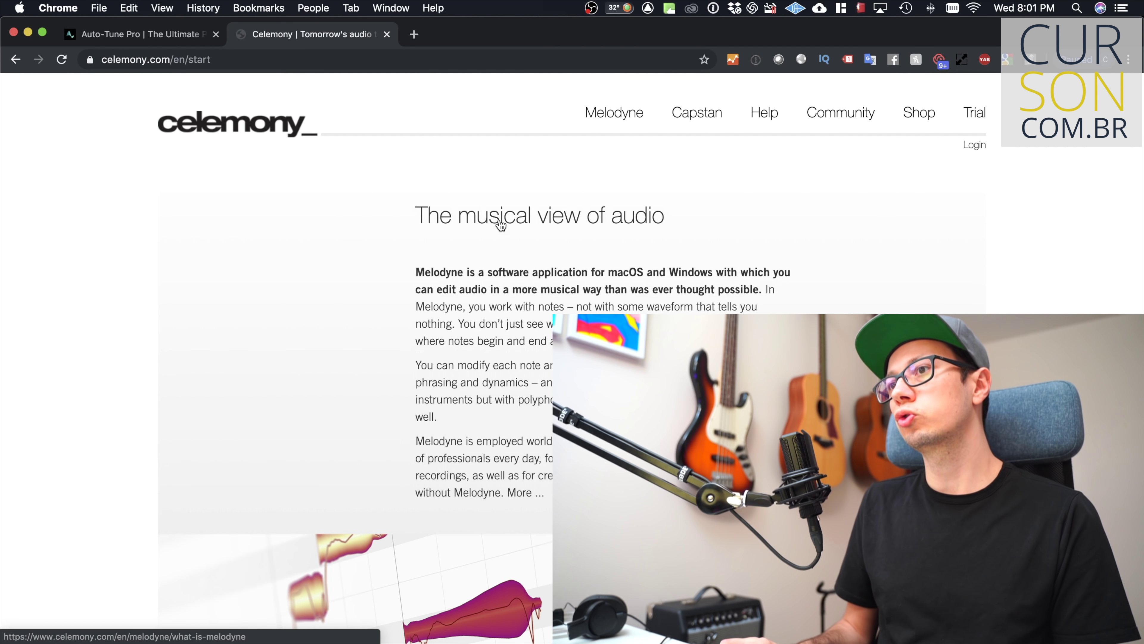
pyautogui.scroll(-6, 500, 226)
pyautogui.scroll(-4, 499, 226)
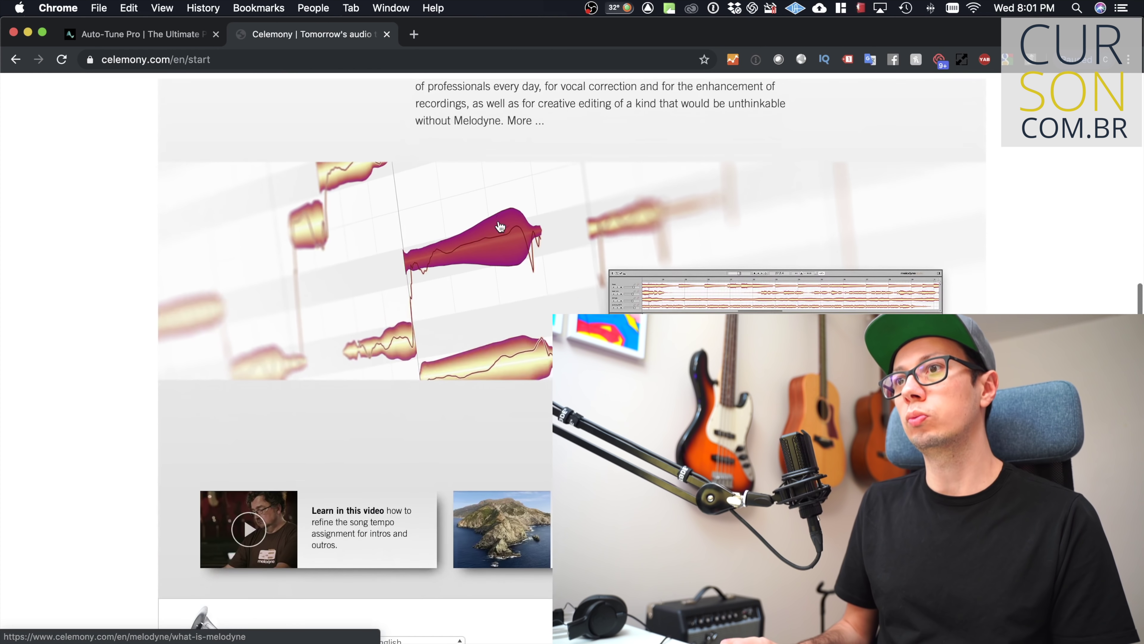
pyautogui.scroll(-1, 500, 226)
pyautogui.scroll(10, 500, 226)
pyautogui.scroll(-3, 500, 226)
pyautogui.scroll(-2, 500, 226)
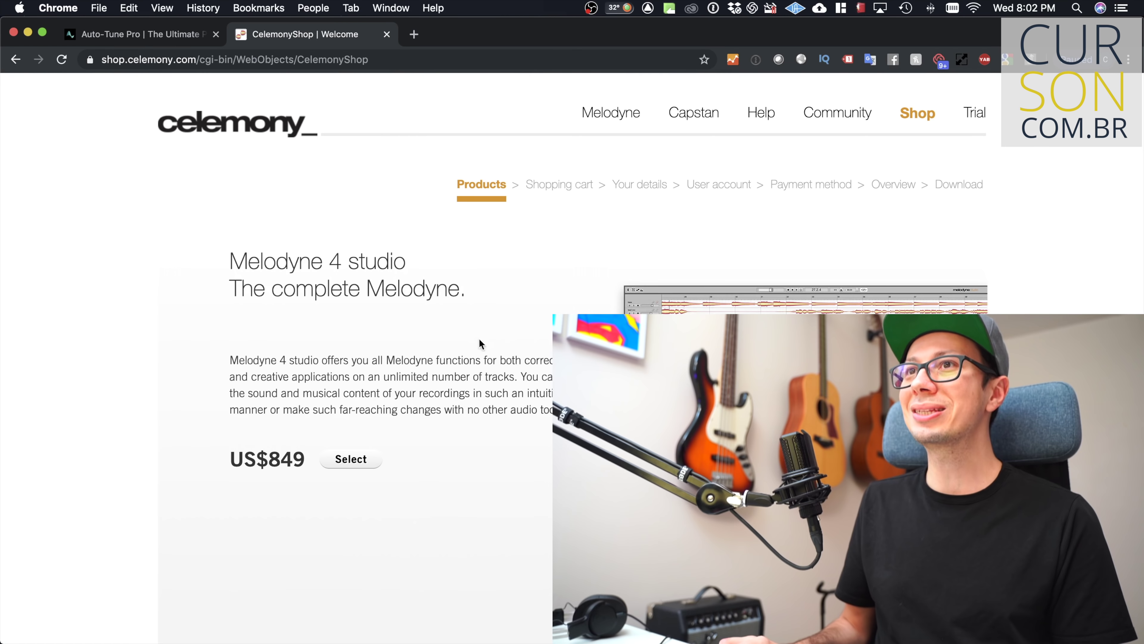
# Look through the Melodyne 4 editions and their prices in the Celemony shop
pyautogui.scroll(-3, 478, 340)
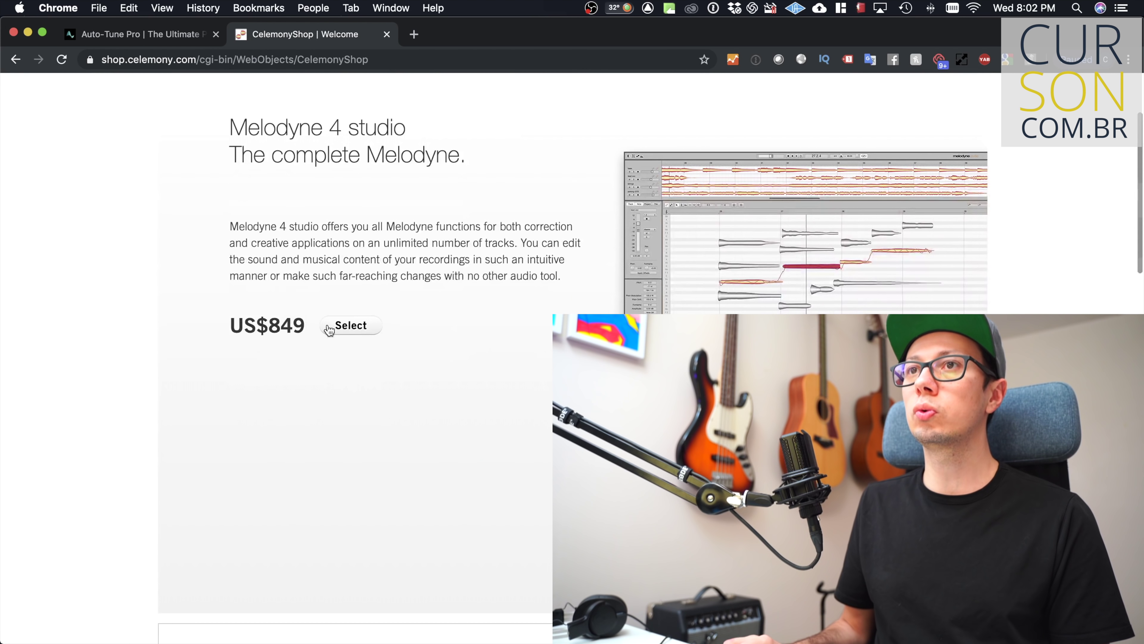
pyautogui.scroll(3, 377, 258)
pyautogui.scroll(-15, 377, 257)
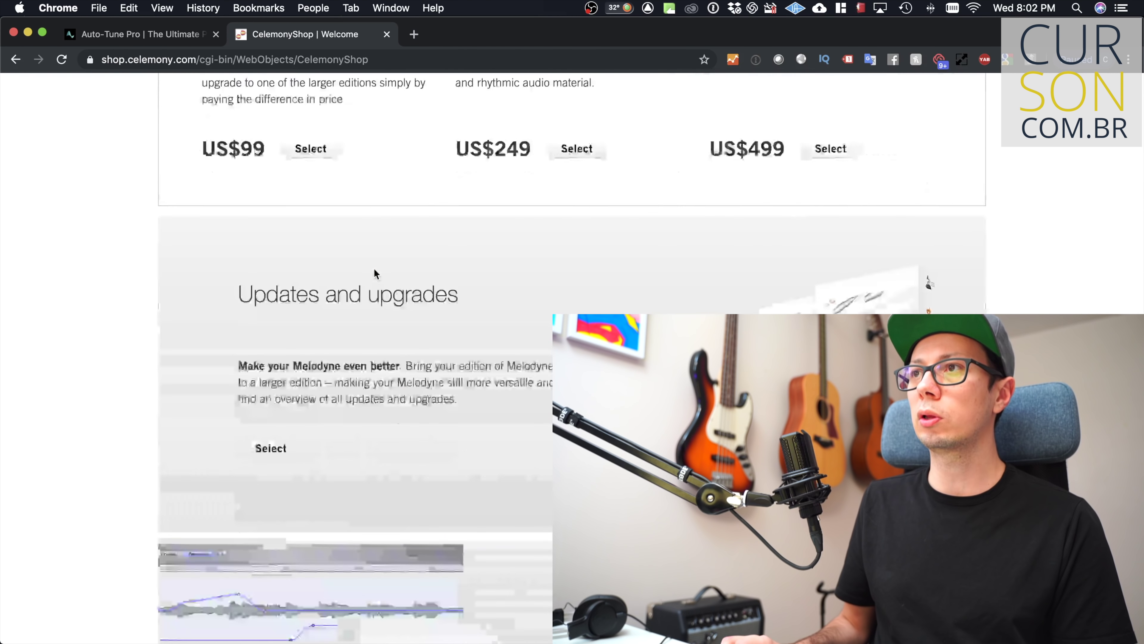
pyautogui.scroll(8, 373, 271)
pyautogui.scroll(5, 375, 274)
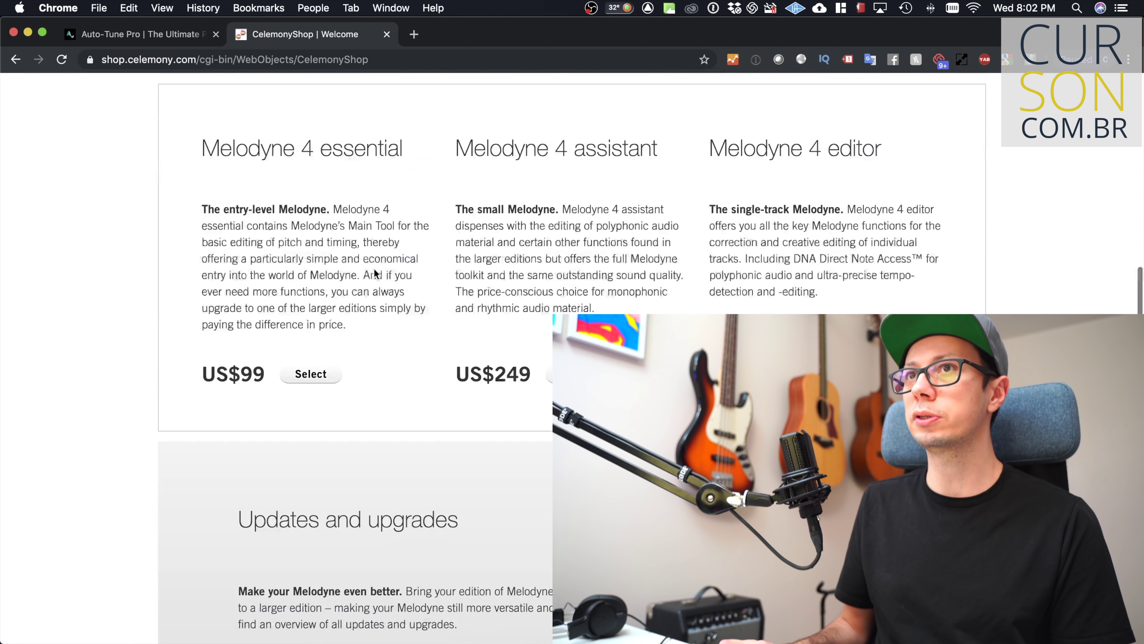
# Highlight the Melodyne 4 essential heading and compare that edition's description and price with Melodyne 4 studio
pyautogui.moveTo(202, 249); pyautogui.dragTo(415, 248)
pyautogui.scroll(3, 415, 247)
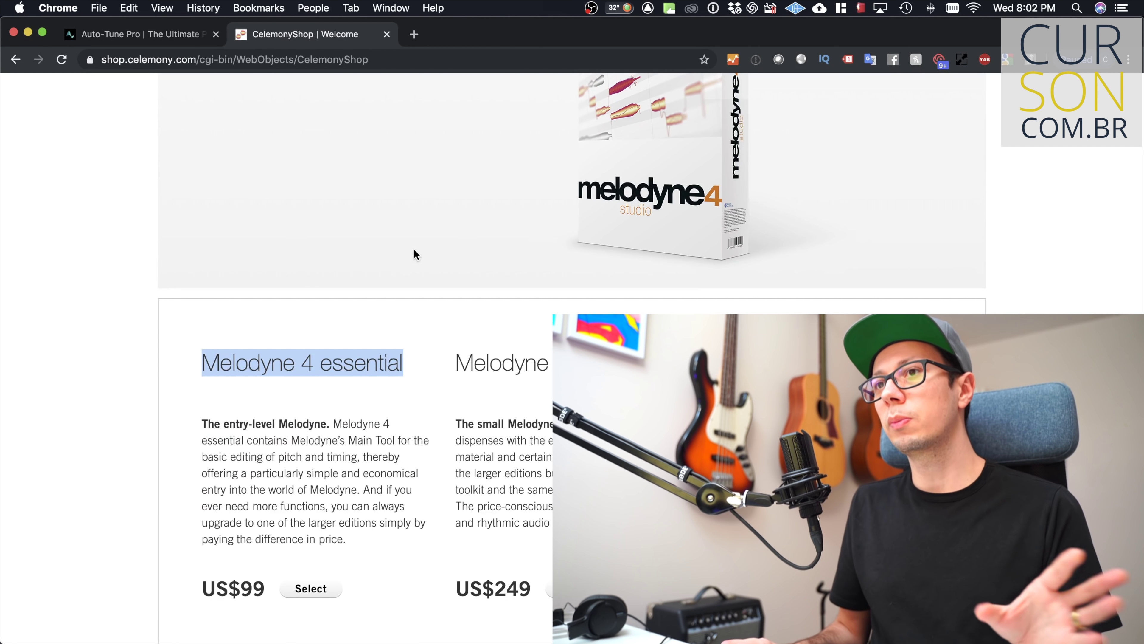
pyautogui.scroll(-5, 414, 251)
pyautogui.scroll(7, 414, 251)
pyautogui.scroll(9, 414, 251)
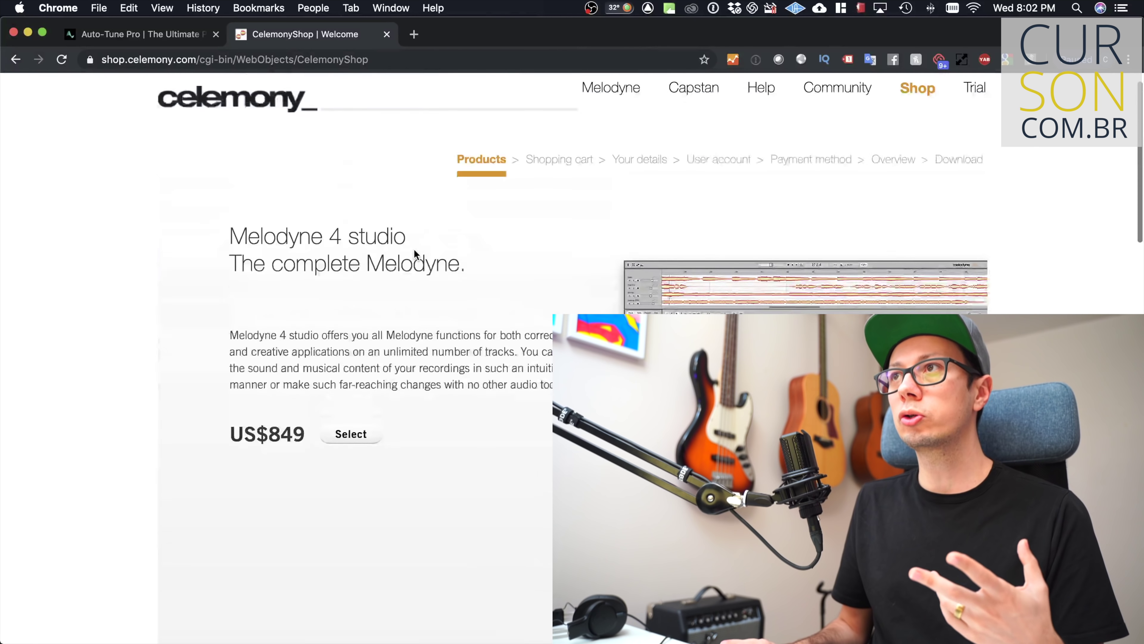
pyautogui.scroll(-6, 413, 250)
pyautogui.scroll(-7, 414, 250)
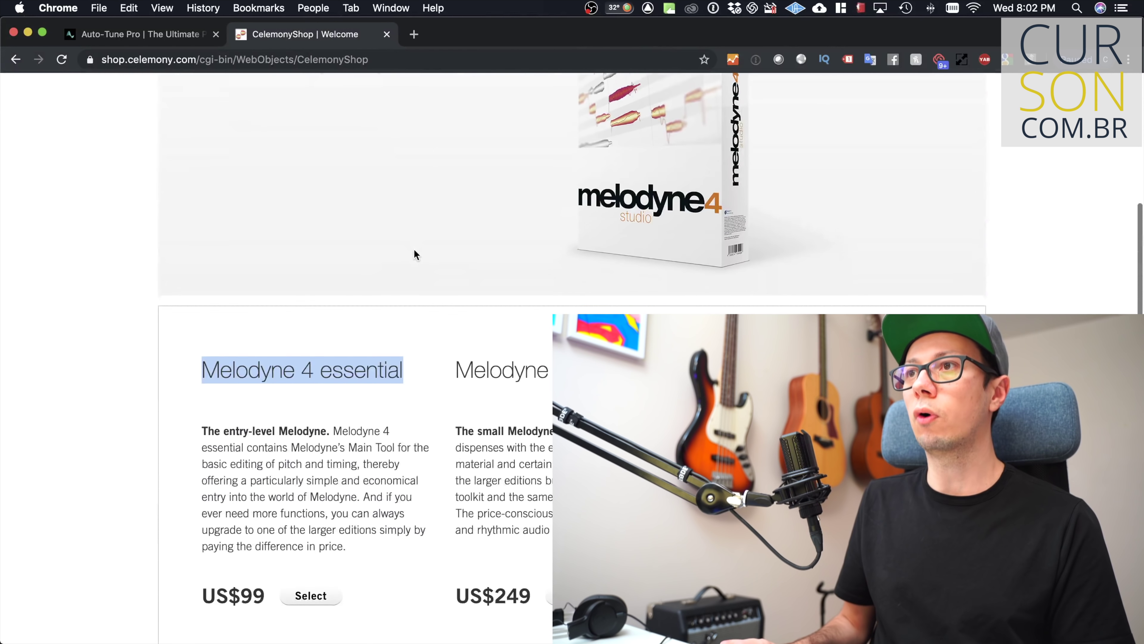
pyautogui.scroll(2, 414, 251)
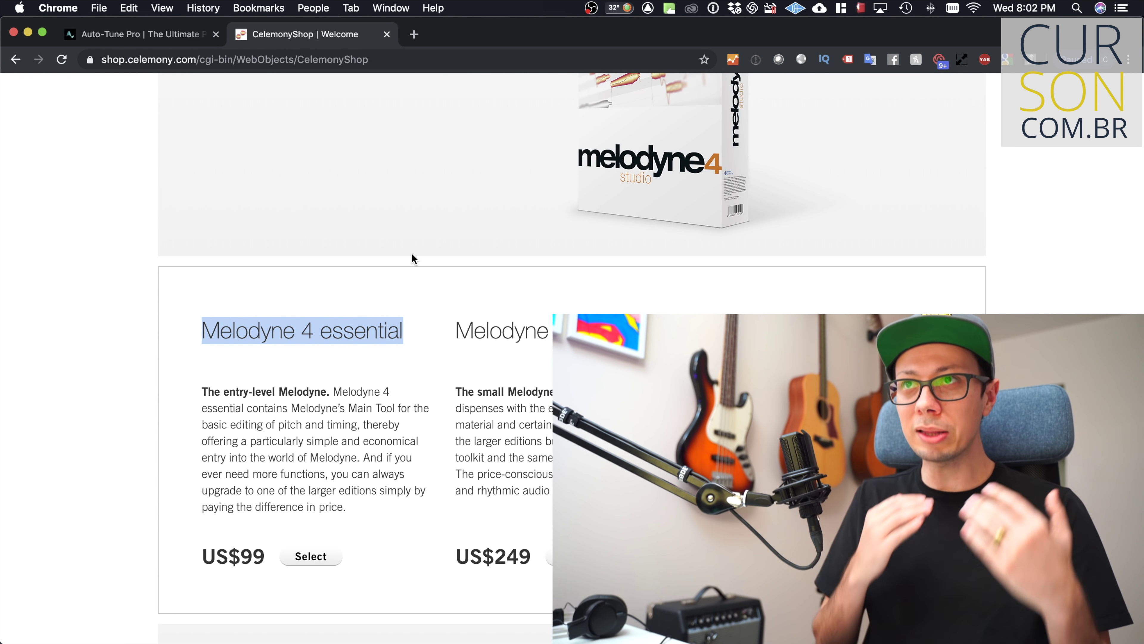
pyautogui.click(595, 231)
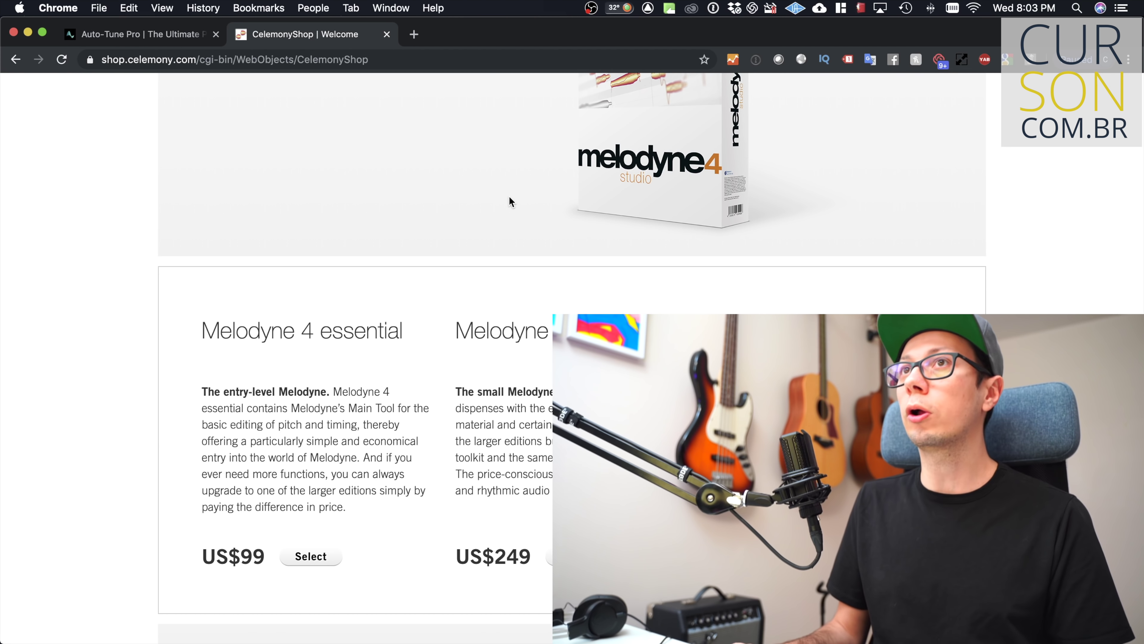
# Switch to Logic Pro X and review the differently tuned vocal tracks in the Autotune youtube project
pyautogui.press('super+Tab')
pyautogui.scroll(-1, 612, 99)
pyautogui.click(615, 103)
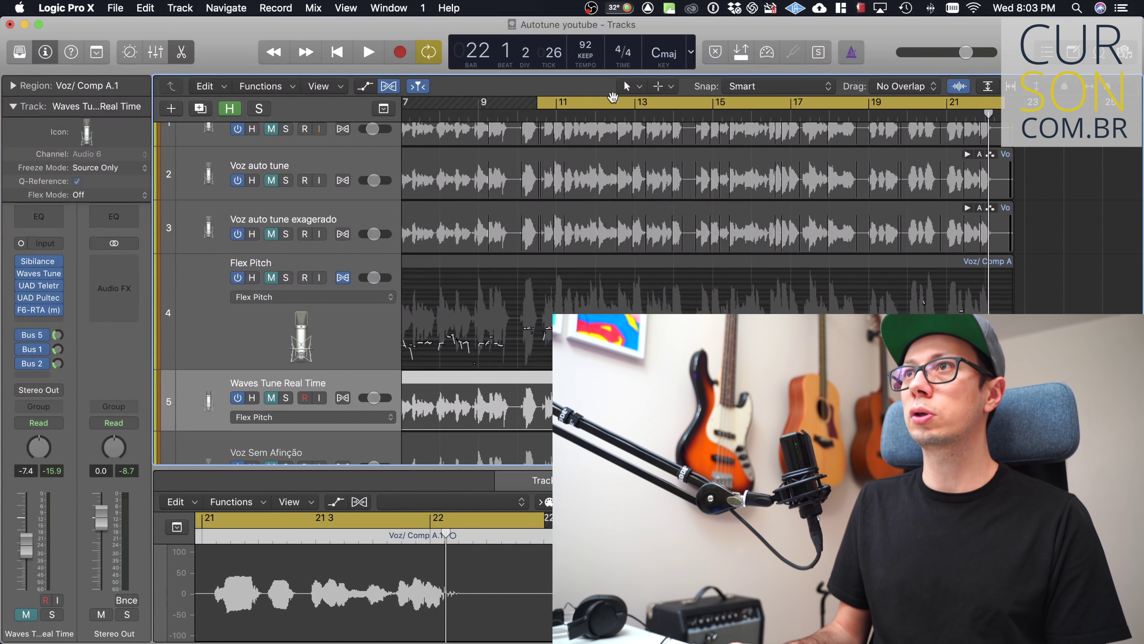
pyautogui.scroll(-4, 616, 198)
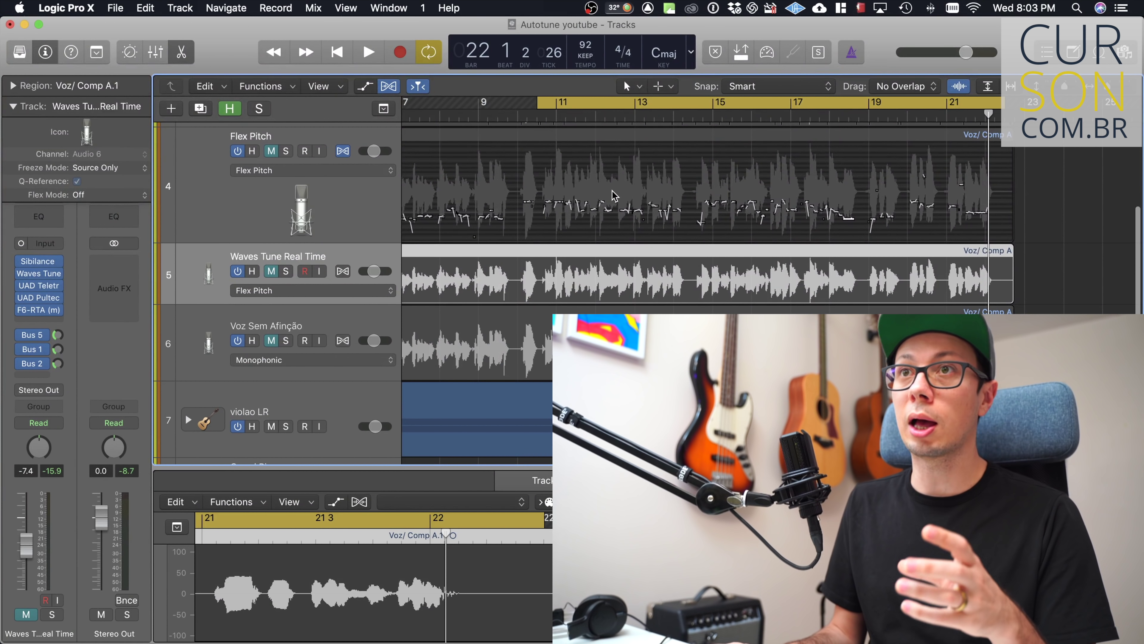
pyautogui.scroll(4, 613, 194)
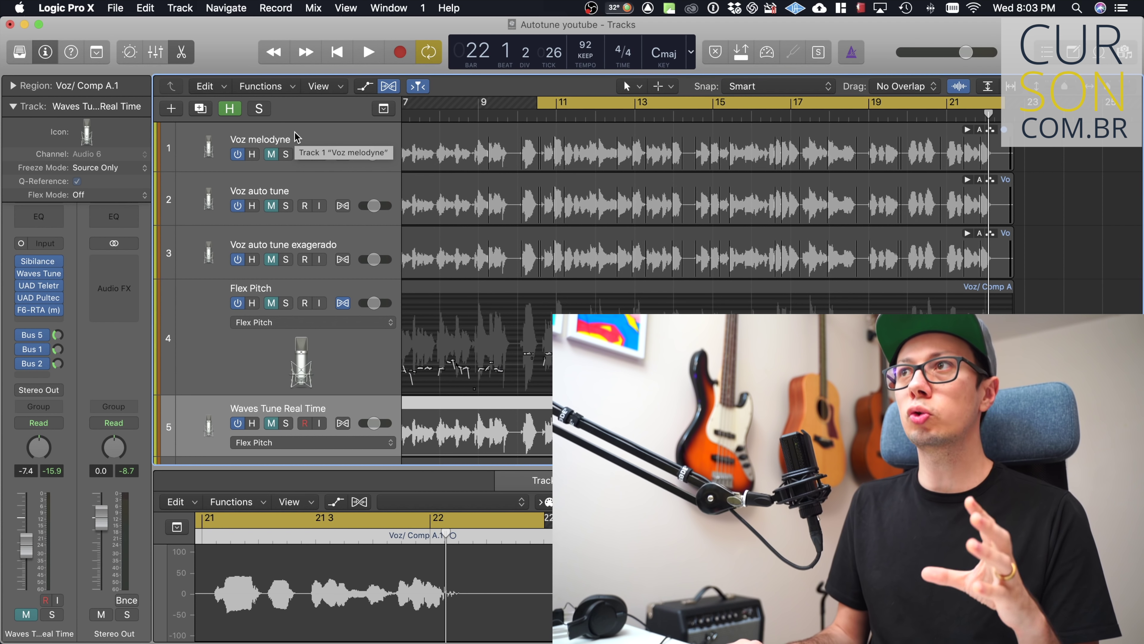
pyautogui.scroll(-5, 298, 144)
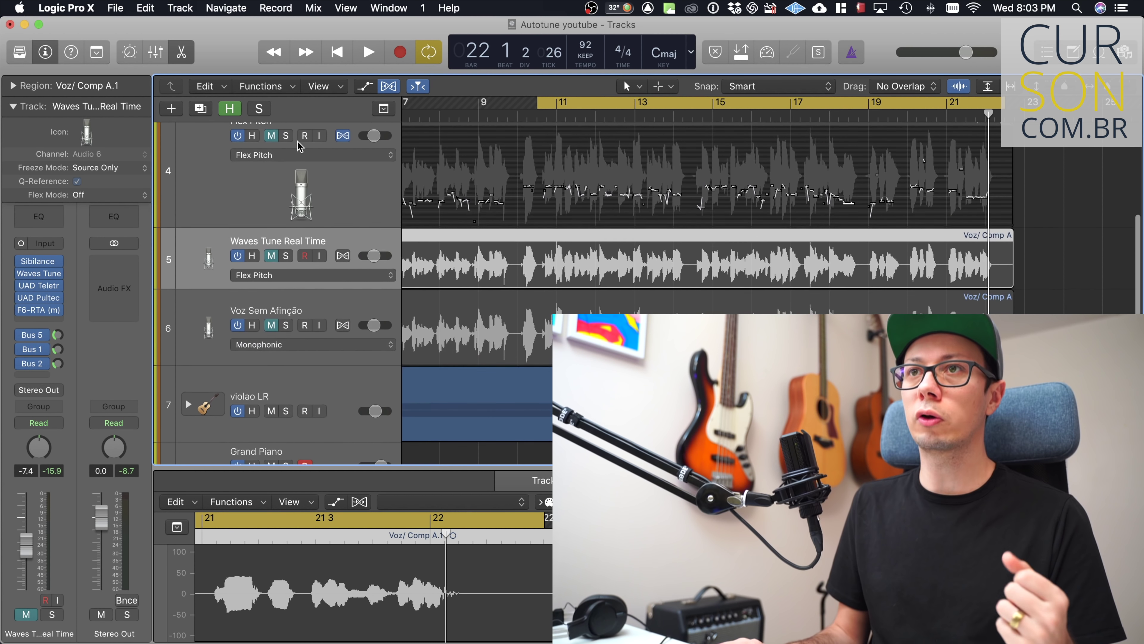
# Check the song's key in the Auto-Key plug-in on the violao LR track, then close the plug-in
pyautogui.click(314, 364)
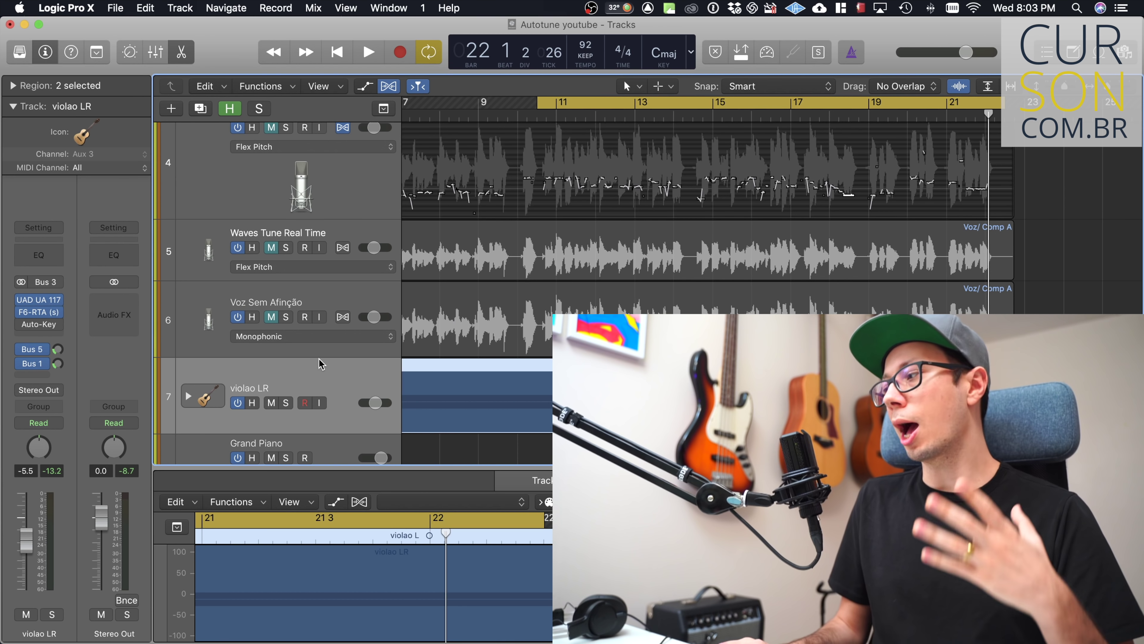
pyautogui.click(41, 326)
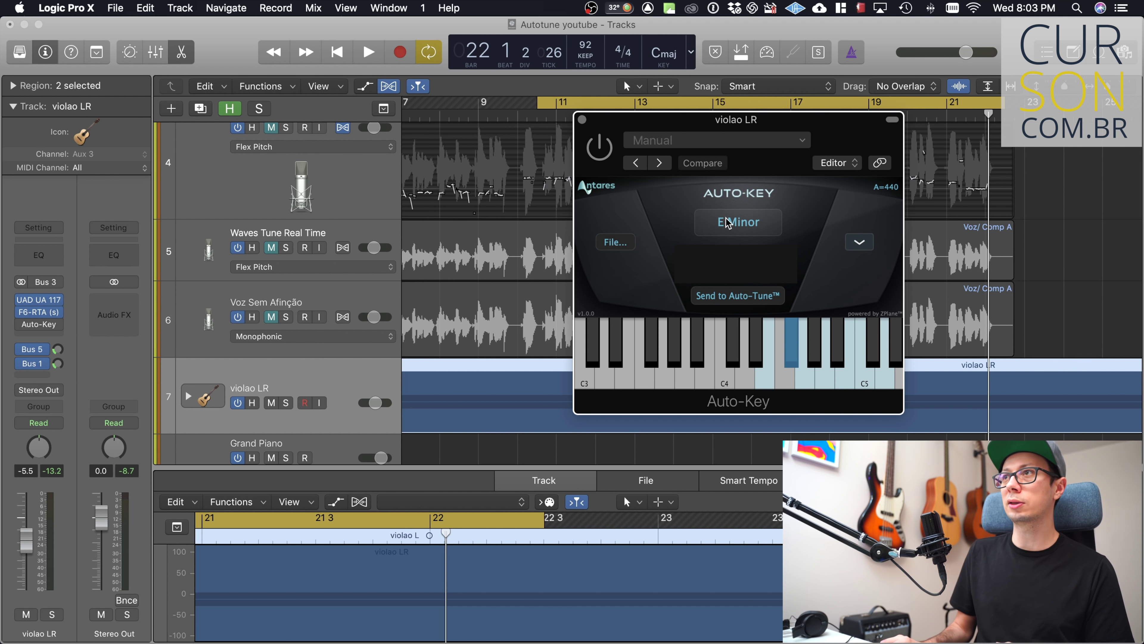
pyautogui.click(582, 120)
# Open the Auto-Tune Pro plug-in on the Voz auto tune track and place its window clear of the upper vocal tracks
pyautogui.scroll(5, 660, 168)
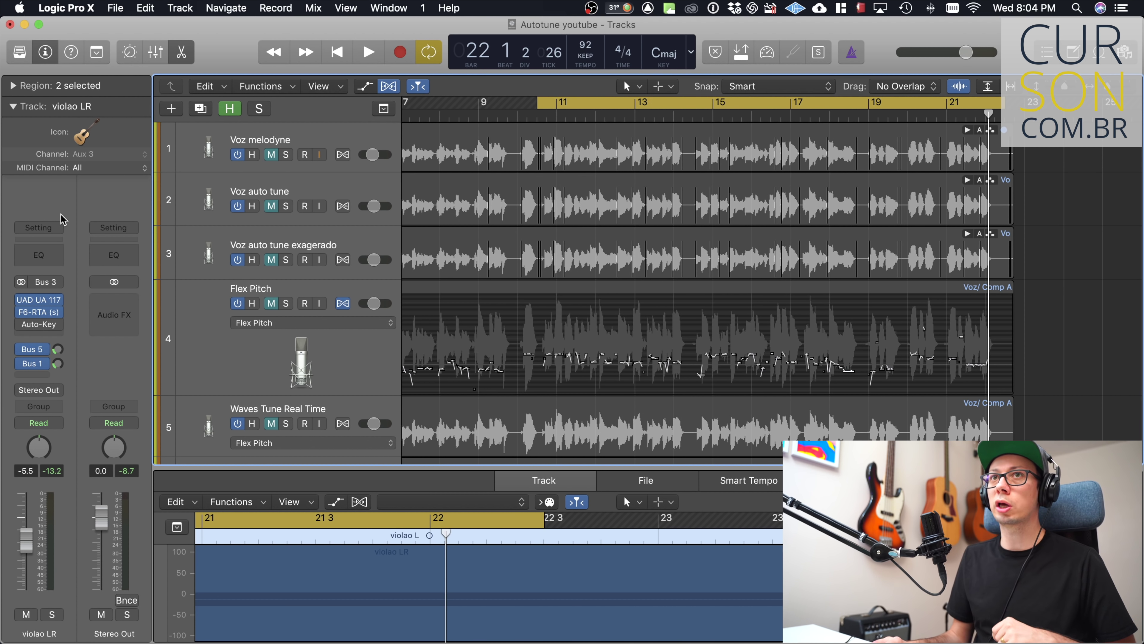
pyautogui.scroll(1, 227, 178)
pyautogui.scroll(-1, 230, 181)
pyautogui.click(227, 167)
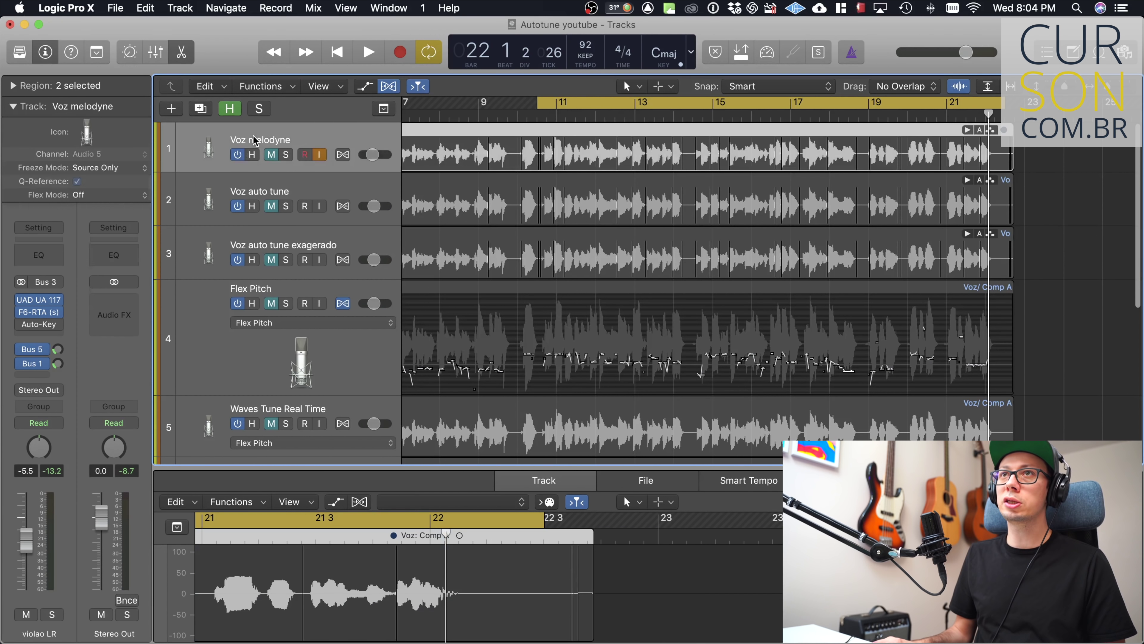
pyautogui.click(272, 192)
pyautogui.click(37, 273)
pyautogui.moveTo(655, 59); pyautogui.dragTo(696, 74)
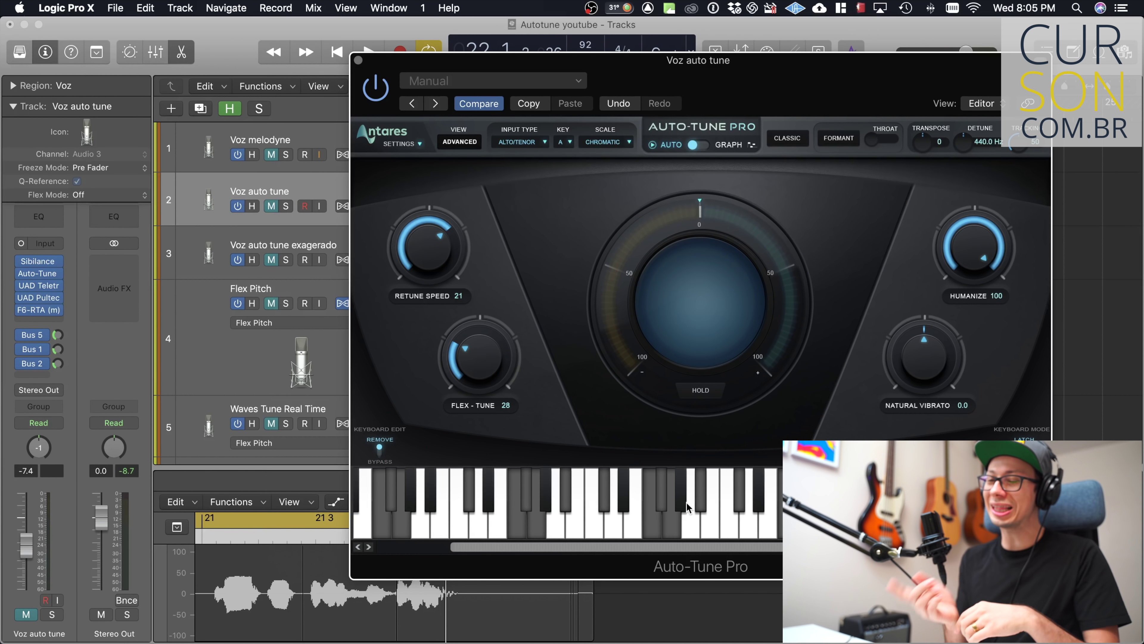
pyautogui.moveTo(505, 68); pyautogui.dragTo(537, 77)
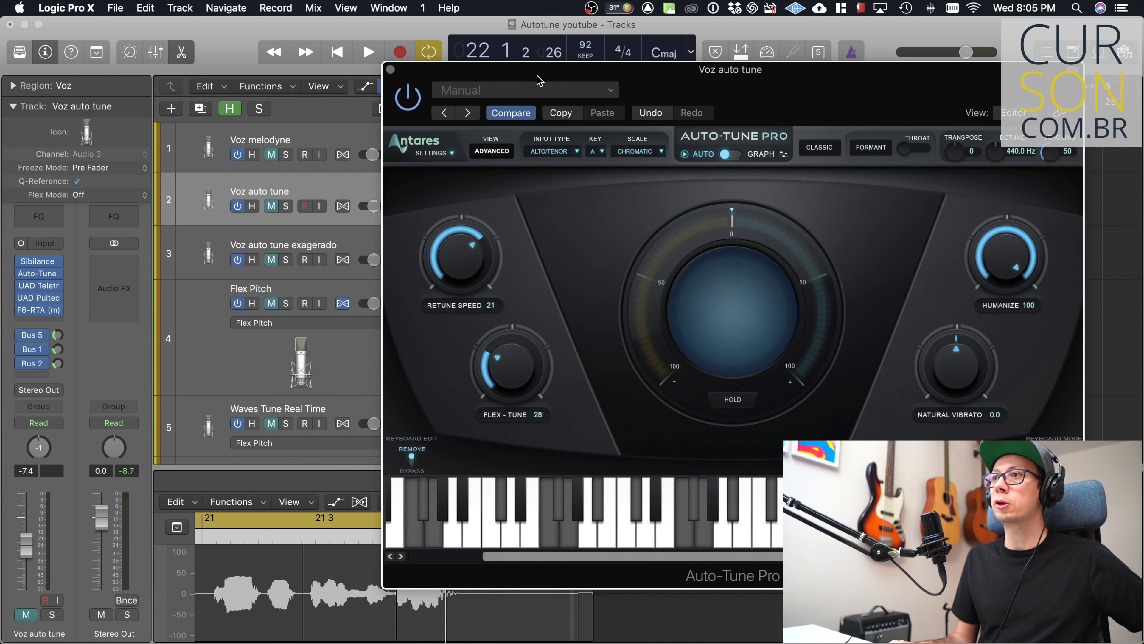
pyautogui.moveTo(540, 80); pyautogui.dragTo(629, 356)
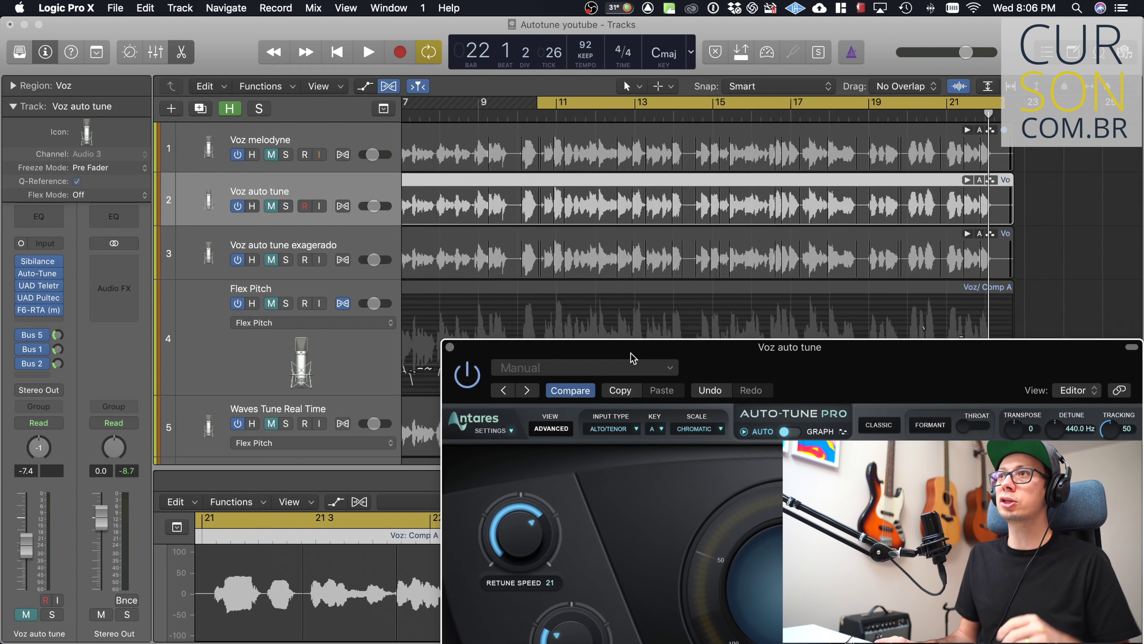
pyautogui.scroll(-1, 525, 202)
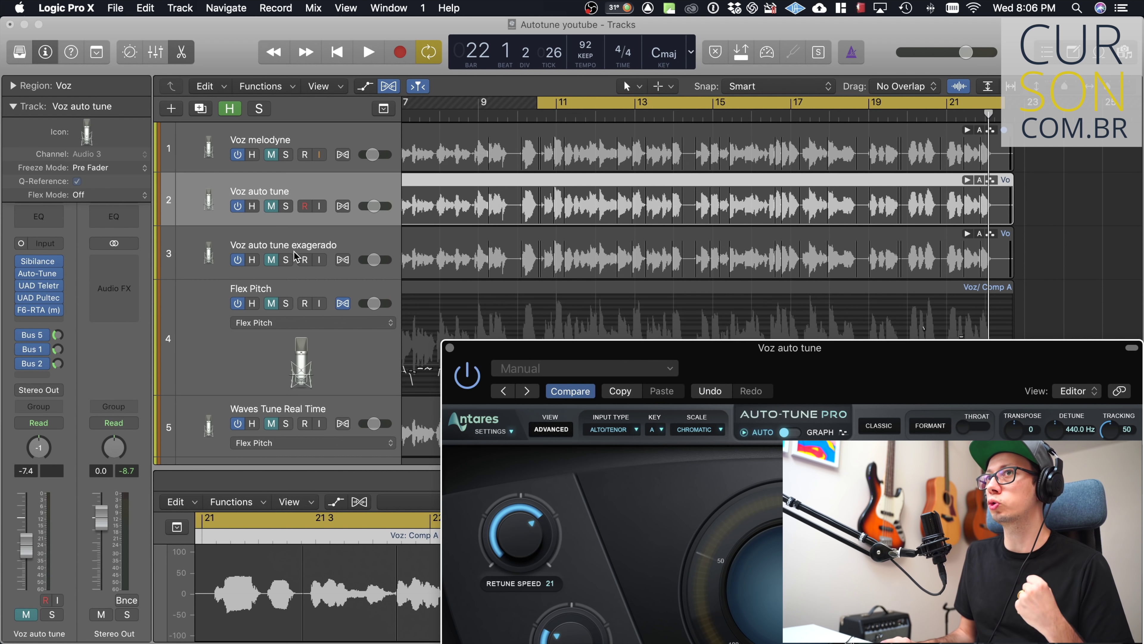
# Solo the Voz auto tune exagerado track and open its Auto-Tune Pro plug-in to examine the settings
pyautogui.click(334, 240)
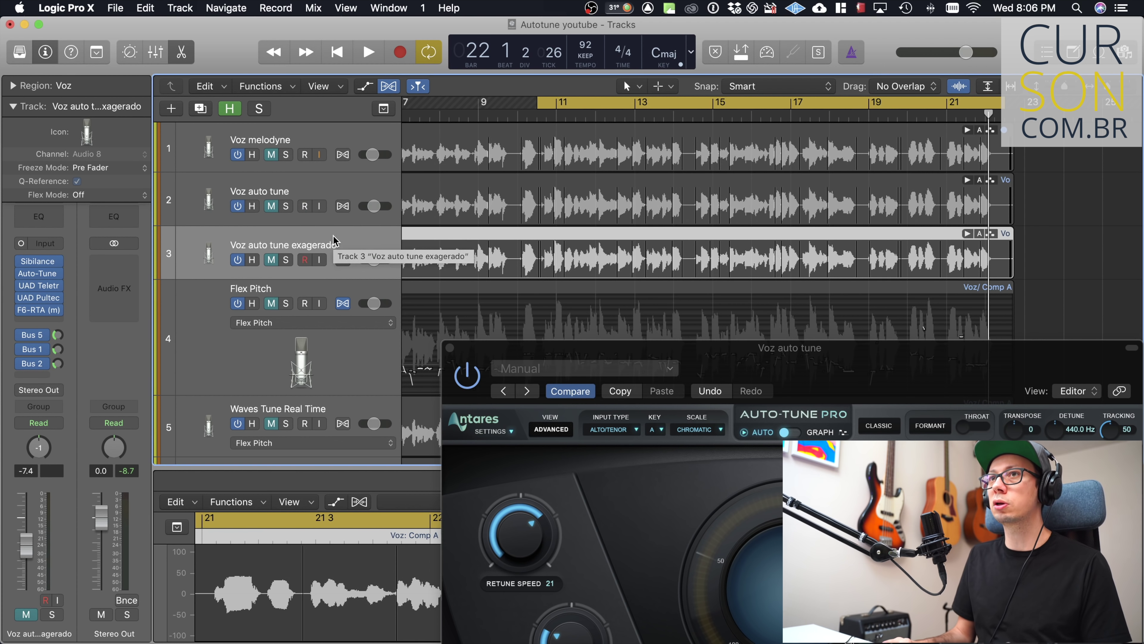
pyautogui.click(285, 261)
pyautogui.moveTo(523, 351); pyautogui.dragTo(412, 179)
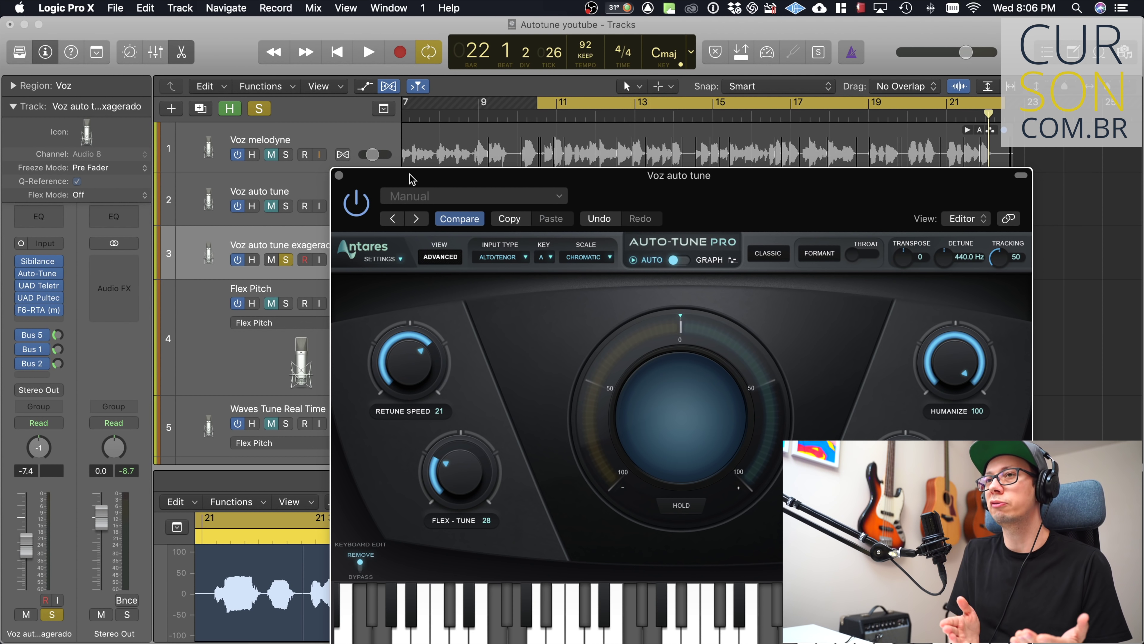
pyautogui.click(292, 237)
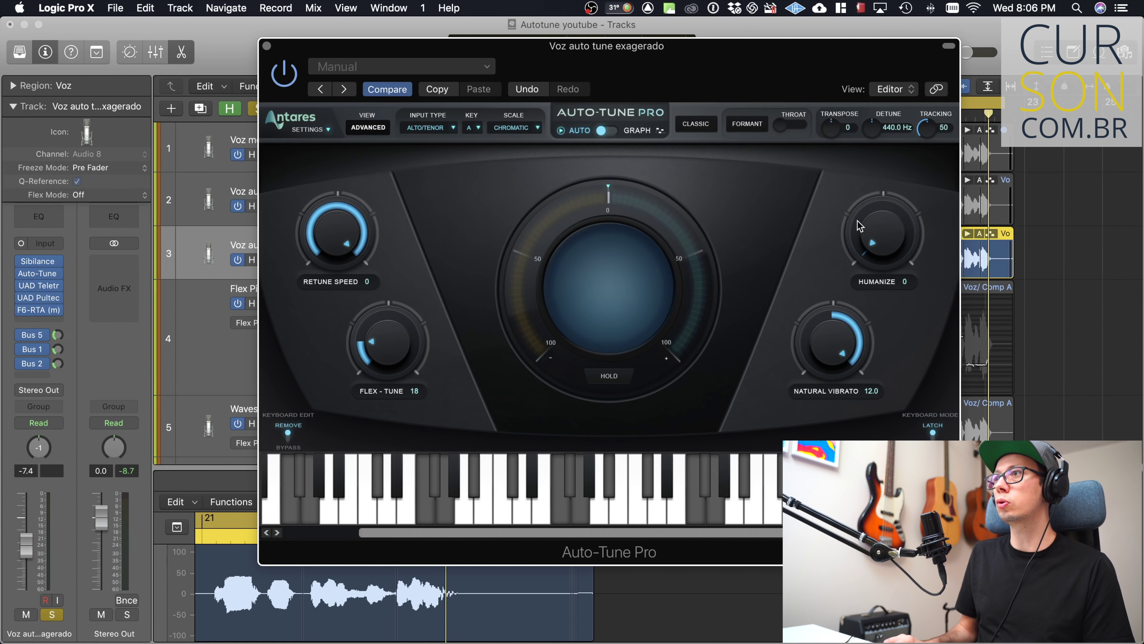
pyautogui.moveTo(641, 95); pyautogui.dragTo(742, 128)
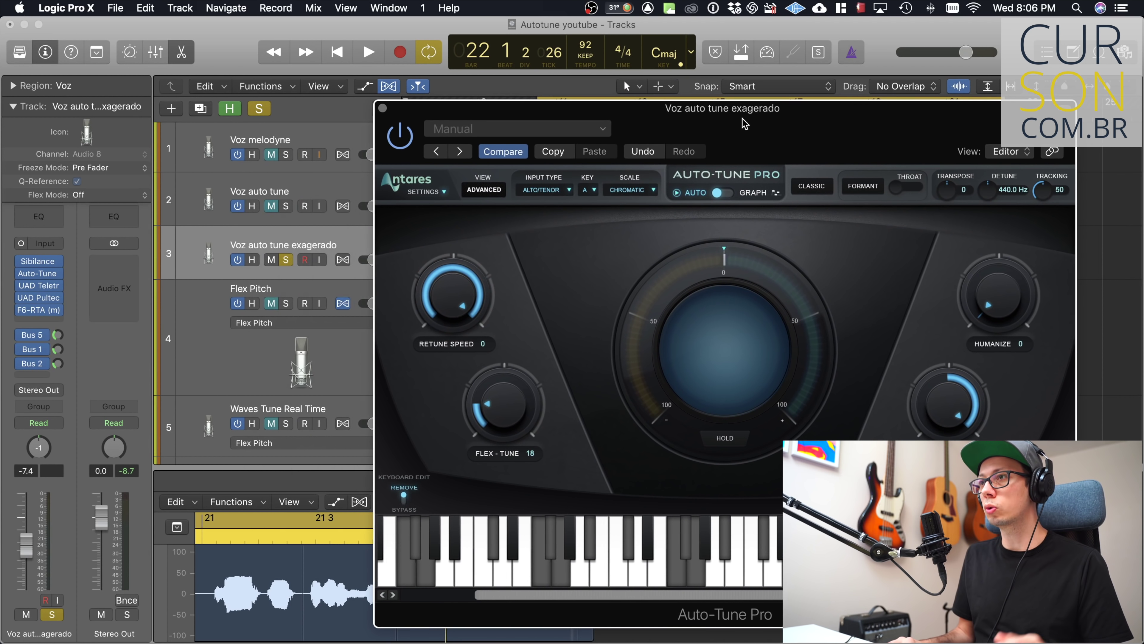
# Listen to the soloed Voz auto tune exagerado vocal, stop playback and turn the track's solo off
pyautogui.press('space')
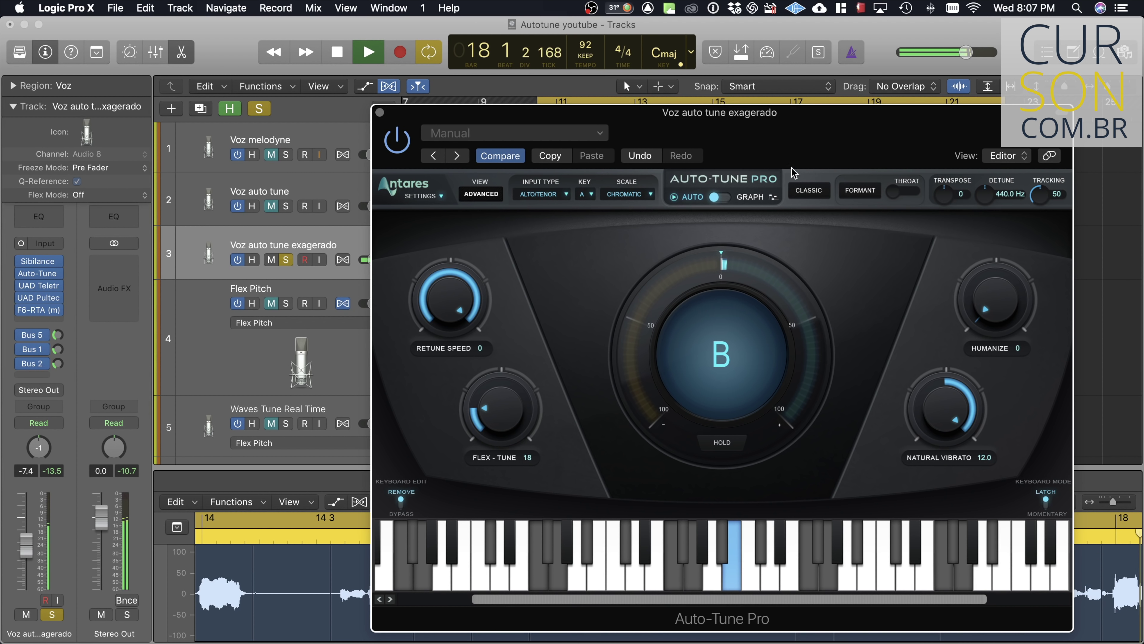
pyautogui.press('space')
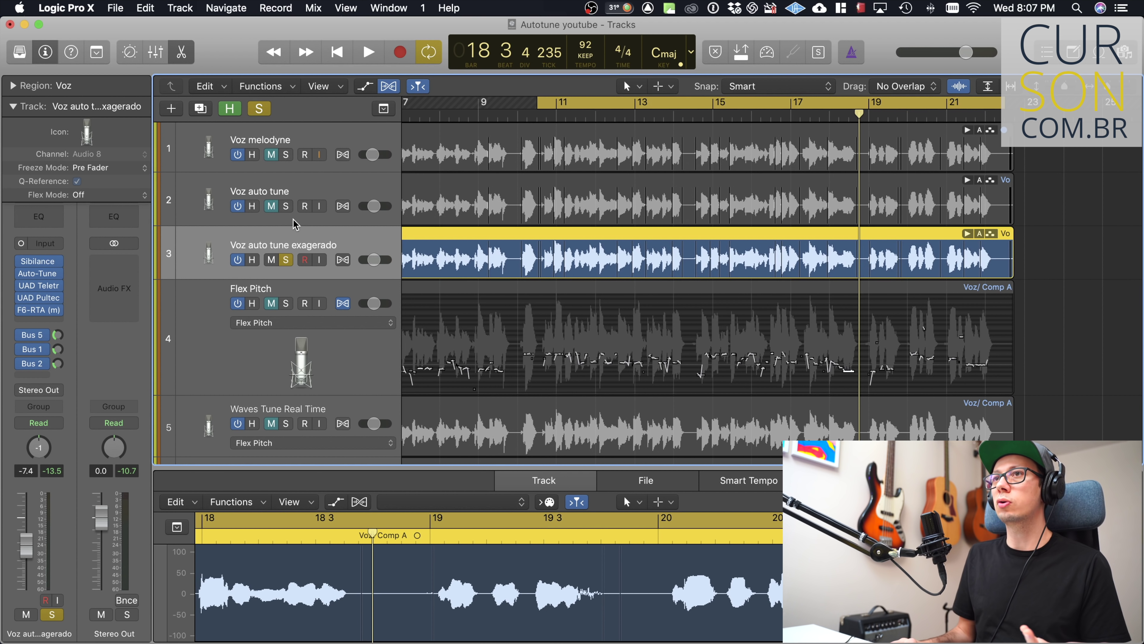
pyautogui.click(286, 260)
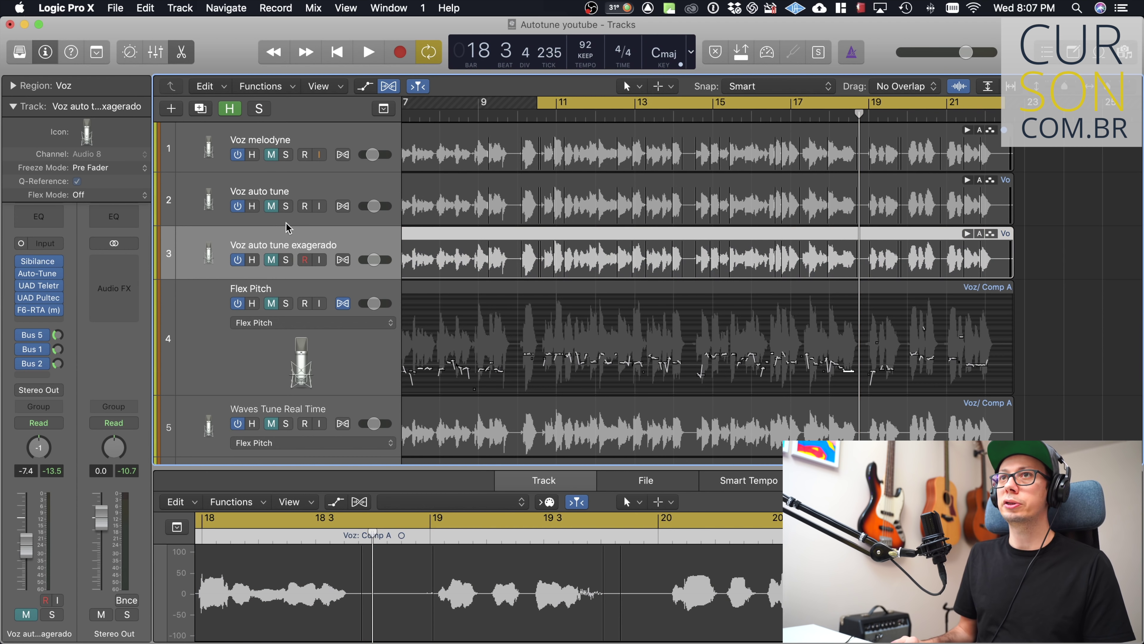
# Unmute the Voz auto tune track, open its Auto-Tune Pro plug-in and move the window off the upper tracks
pyautogui.click(271, 205)
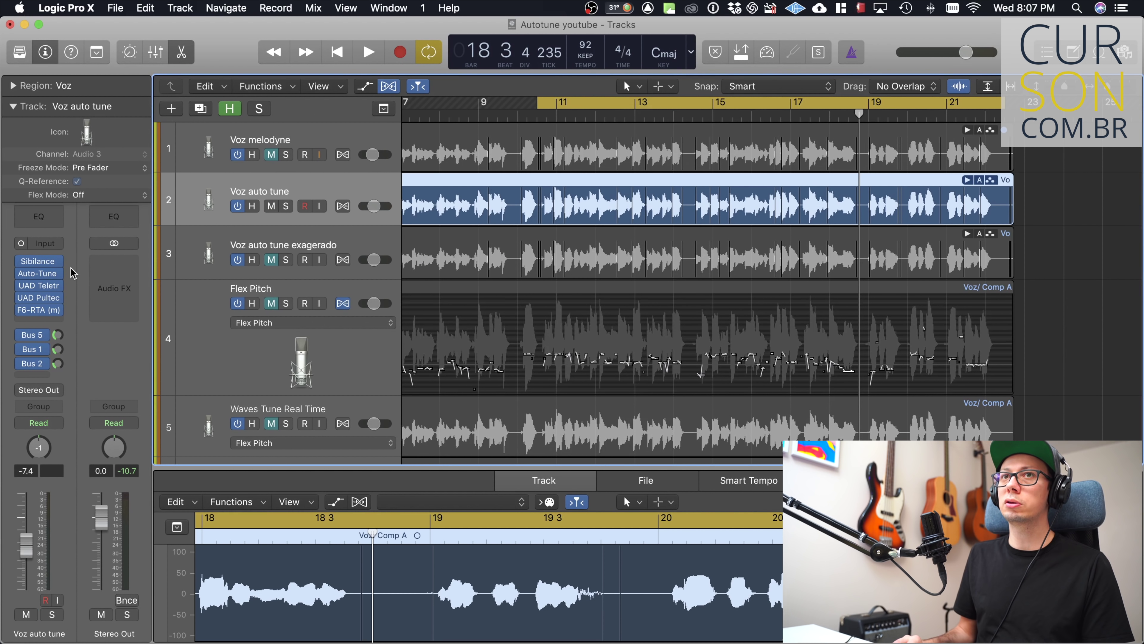
pyautogui.click(42, 274)
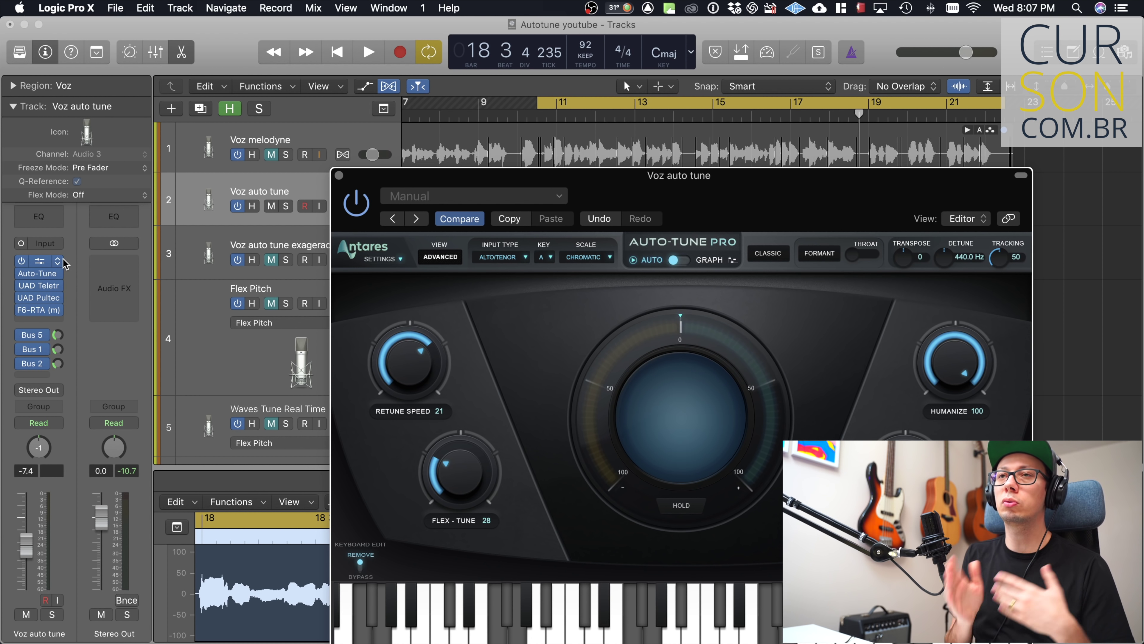
pyautogui.moveTo(531, 175); pyautogui.dragTo(587, 276)
# Play the song to hear the Voz auto tune vocal, keeping the full Auto-Tune Pro display in view
pyautogui.press('space')
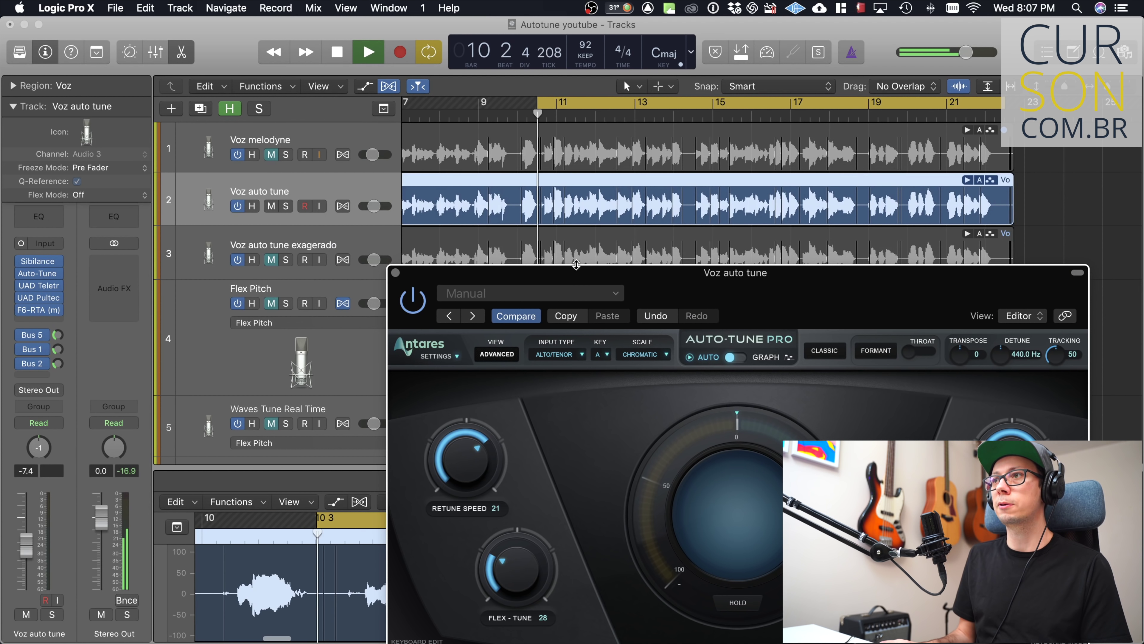
pyautogui.scroll(-5, 272, 294)
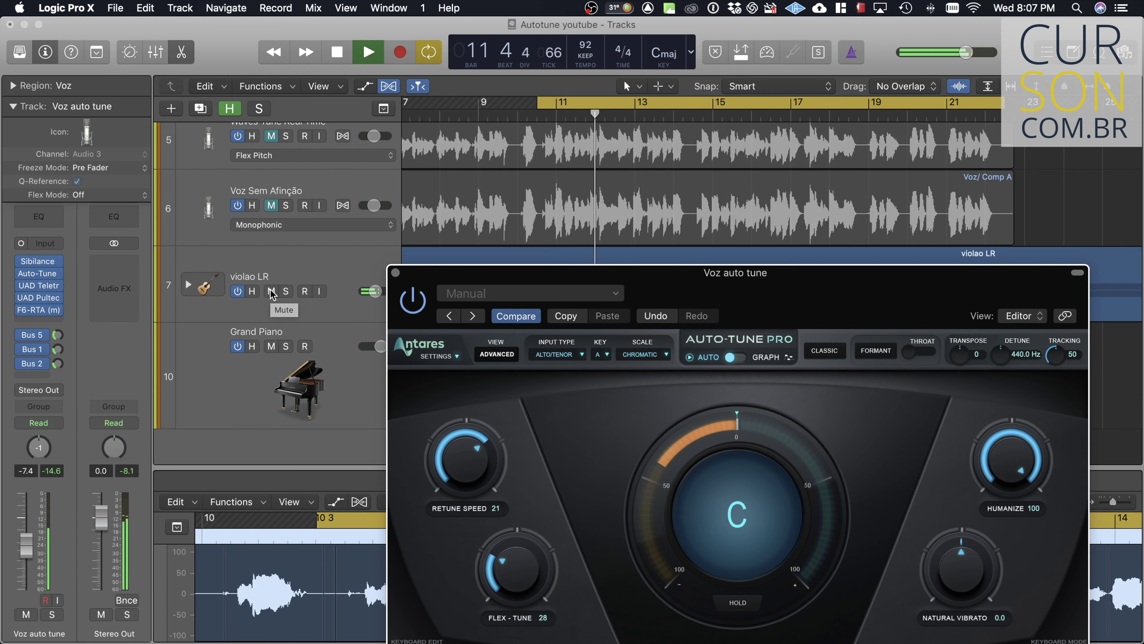
pyautogui.moveTo(818, 296); pyautogui.dragTo(842, 150)
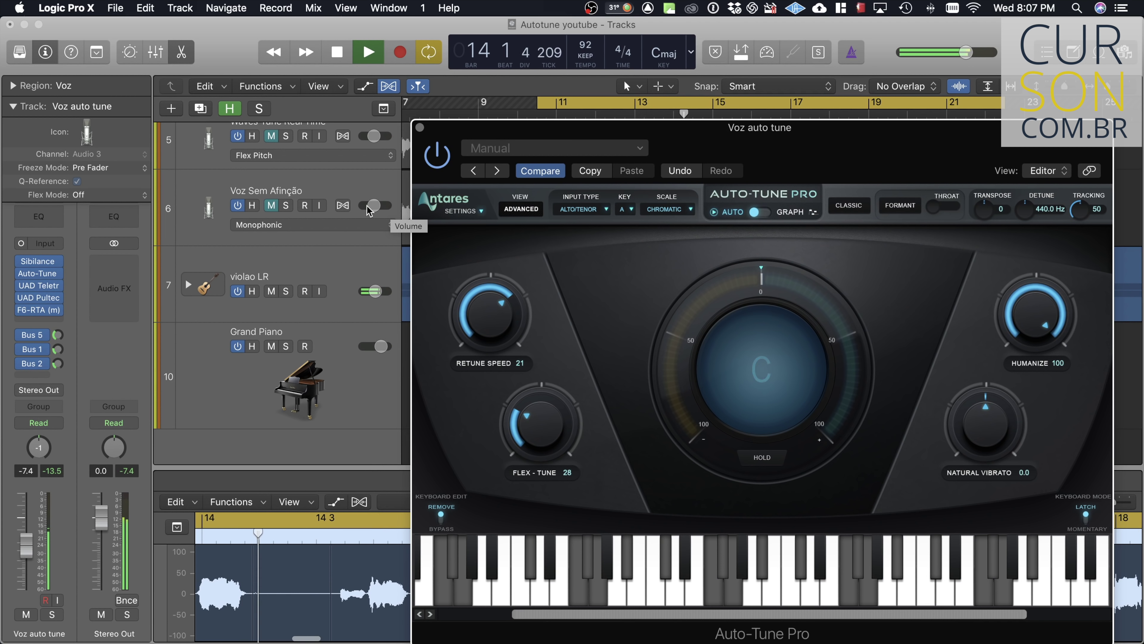
# Mute the violao LR track to hear the Voz auto tune vocal alone, stop playback and close the Auto-Tune Pro window
pyautogui.scroll(2, 354, 237)
pyautogui.scroll(6, 353, 237)
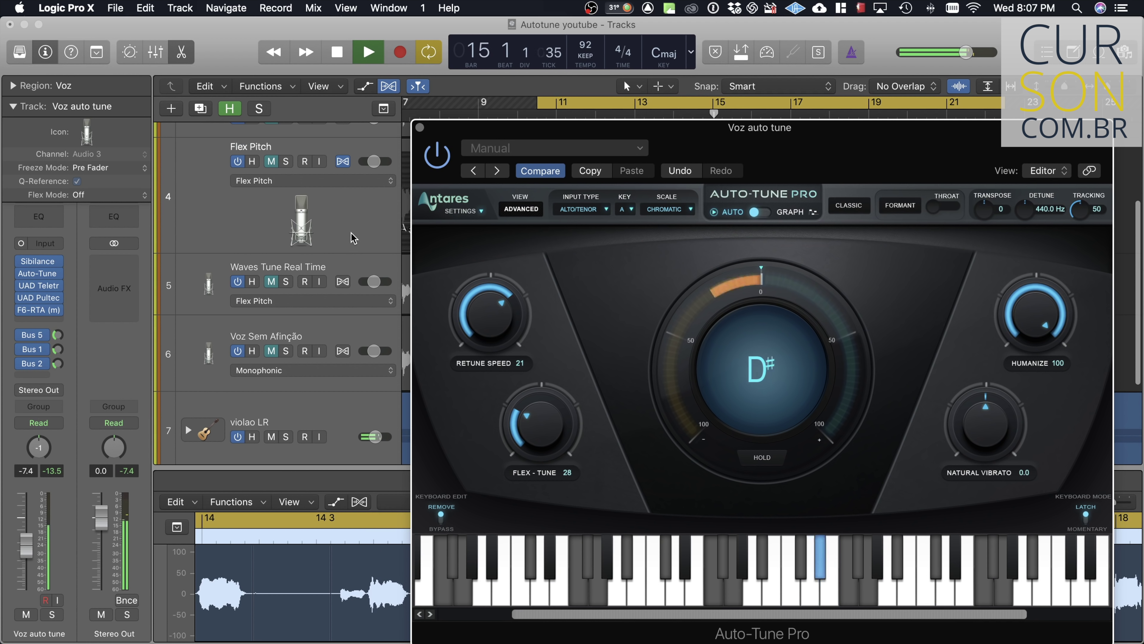
pyautogui.scroll(4, 354, 237)
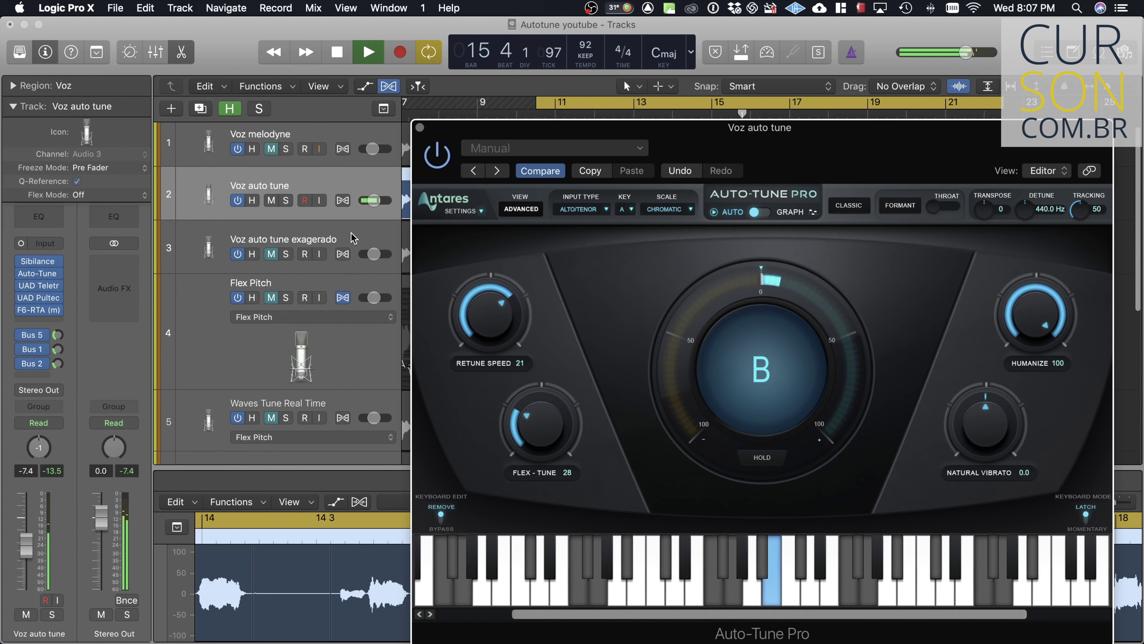
pyautogui.scroll(-10, 291, 249)
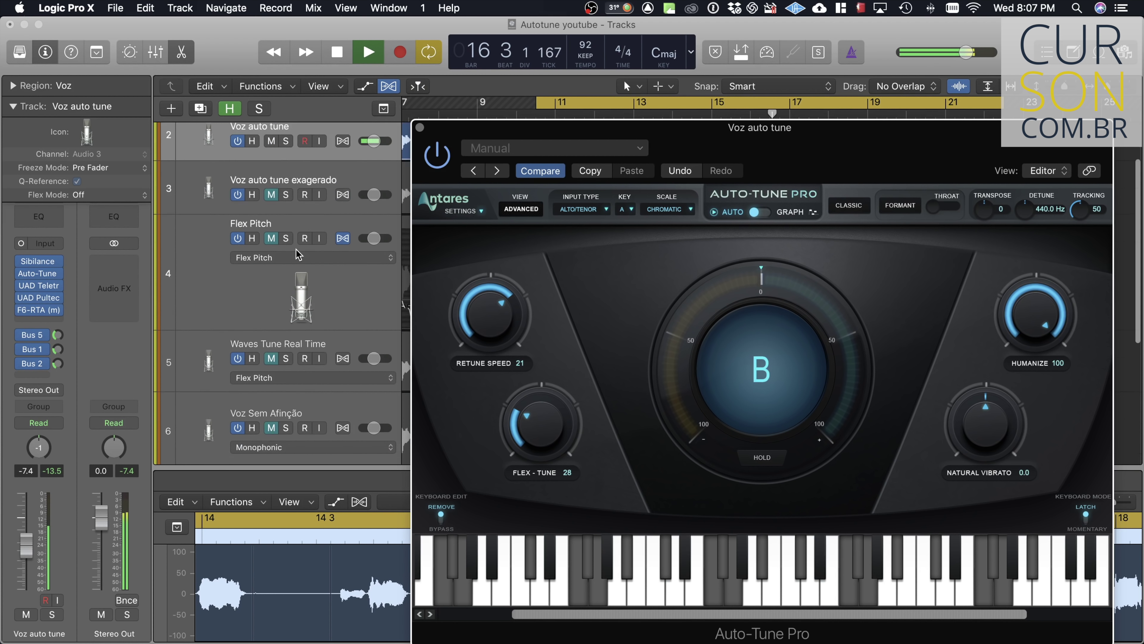
pyautogui.click(272, 292)
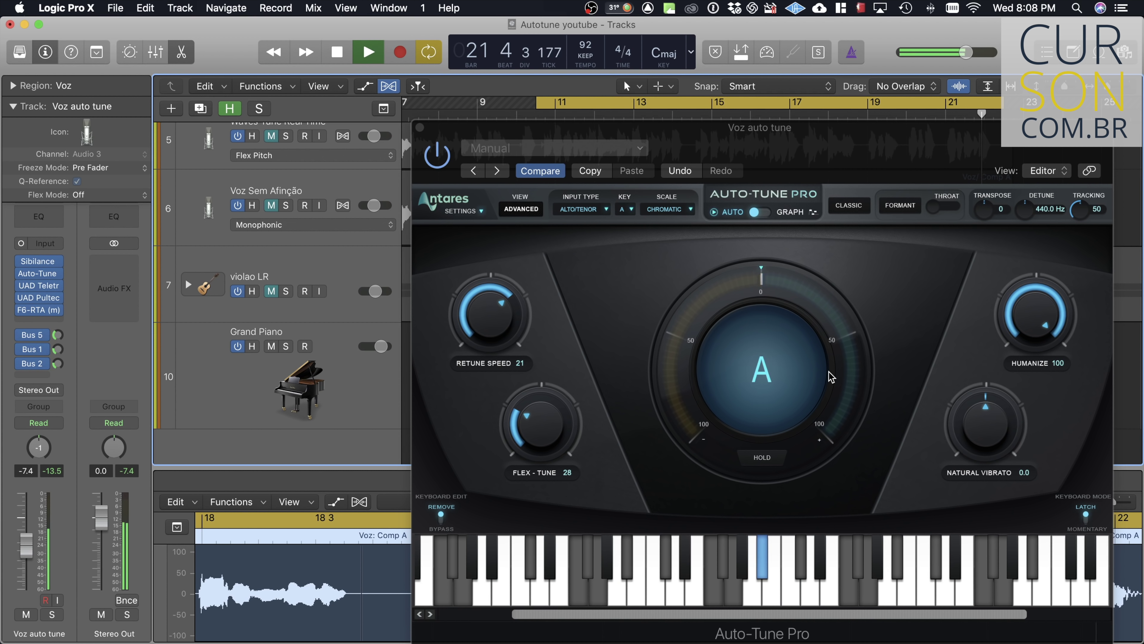
pyautogui.press('space')
pyautogui.click(419, 127)
# Unmute the untuned Voz Sem Afinção track and mute the Voz auto tune track
pyautogui.scroll(1, 513, 226)
pyautogui.scroll(5, 513, 226)
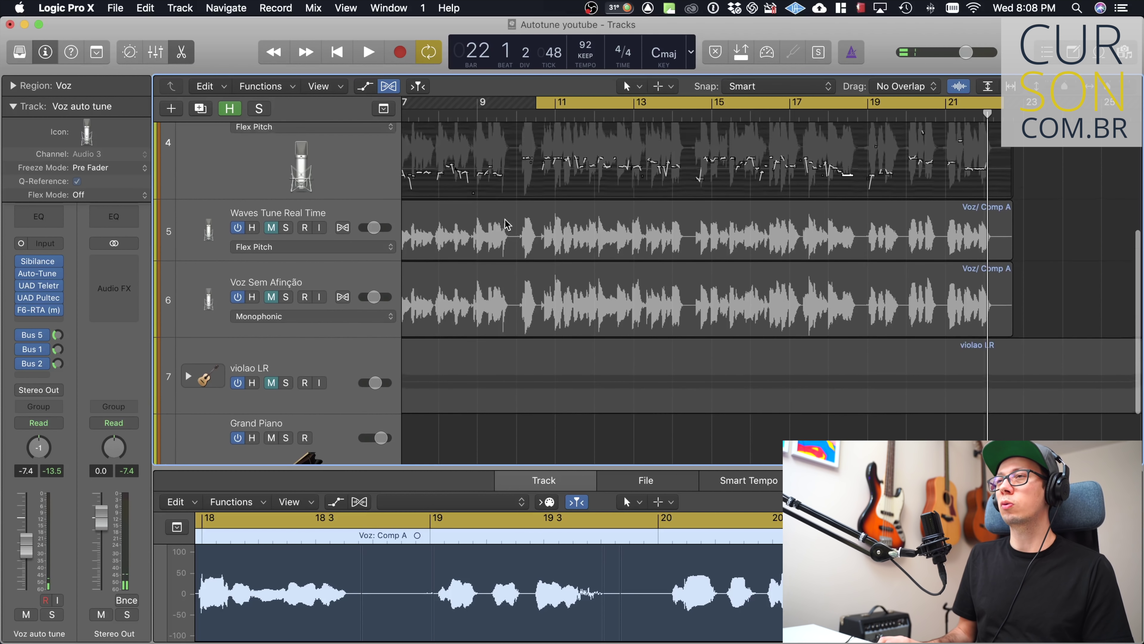
pyautogui.scroll(4, 479, 216)
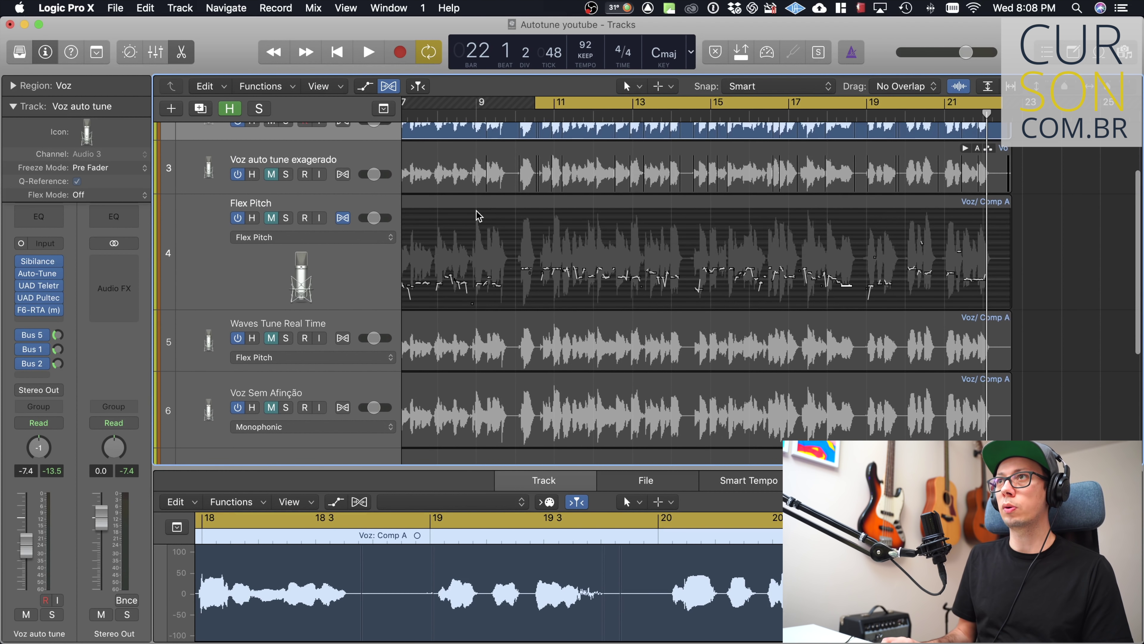
pyautogui.scroll(-2, 479, 217)
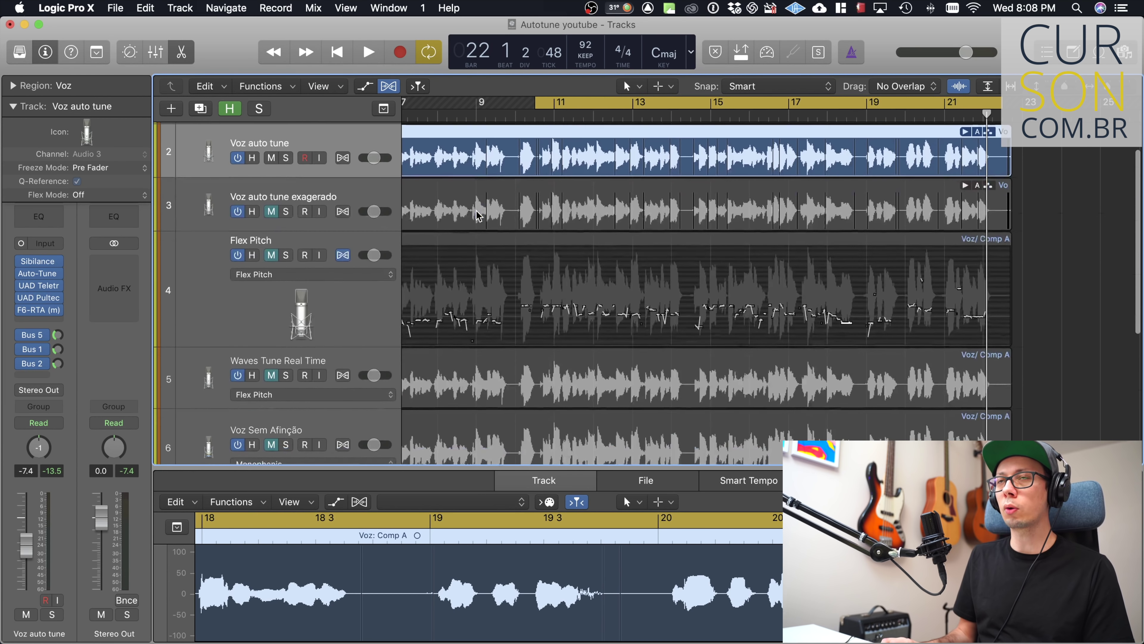
pyautogui.scroll(-1, 479, 217)
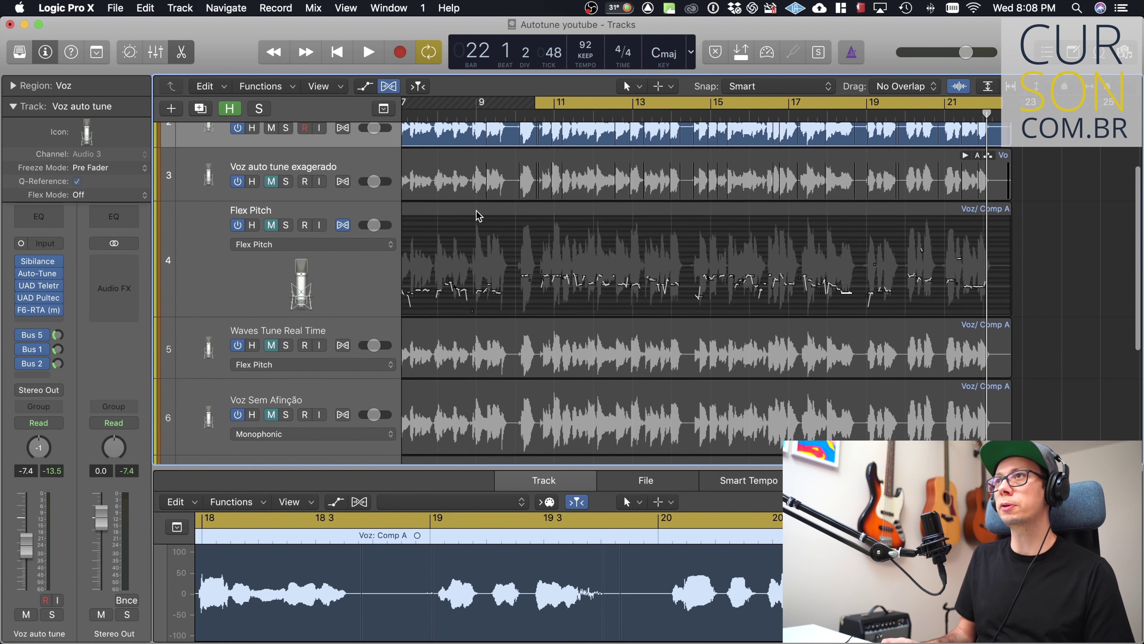
pyautogui.scroll(3, 479, 216)
pyautogui.scroll(-6, 479, 217)
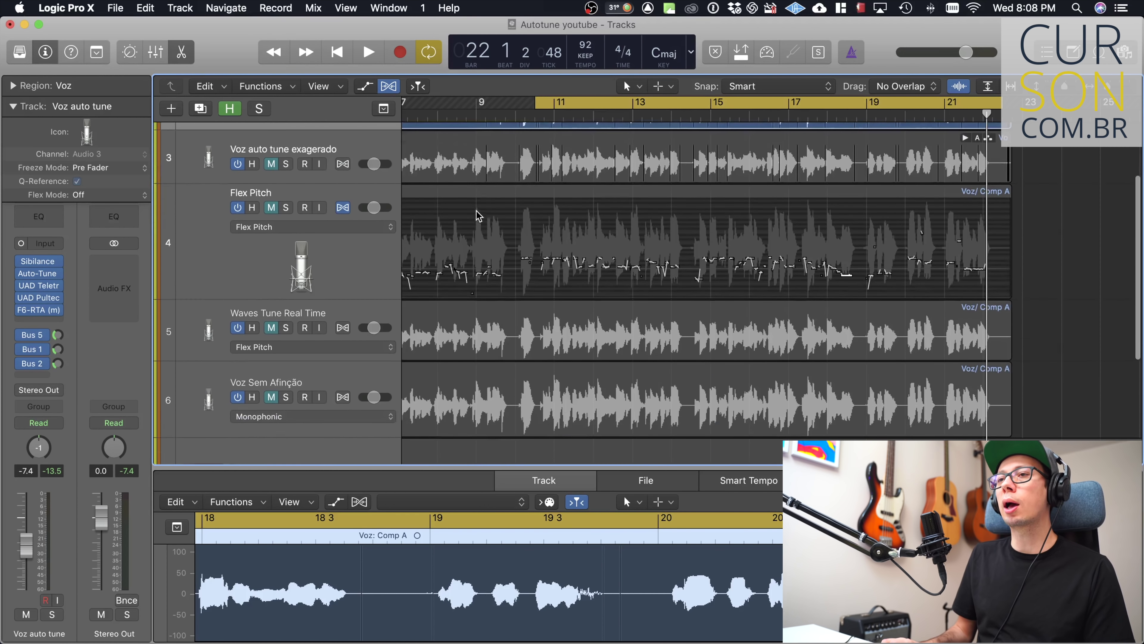
pyautogui.scroll(-1, 478, 216)
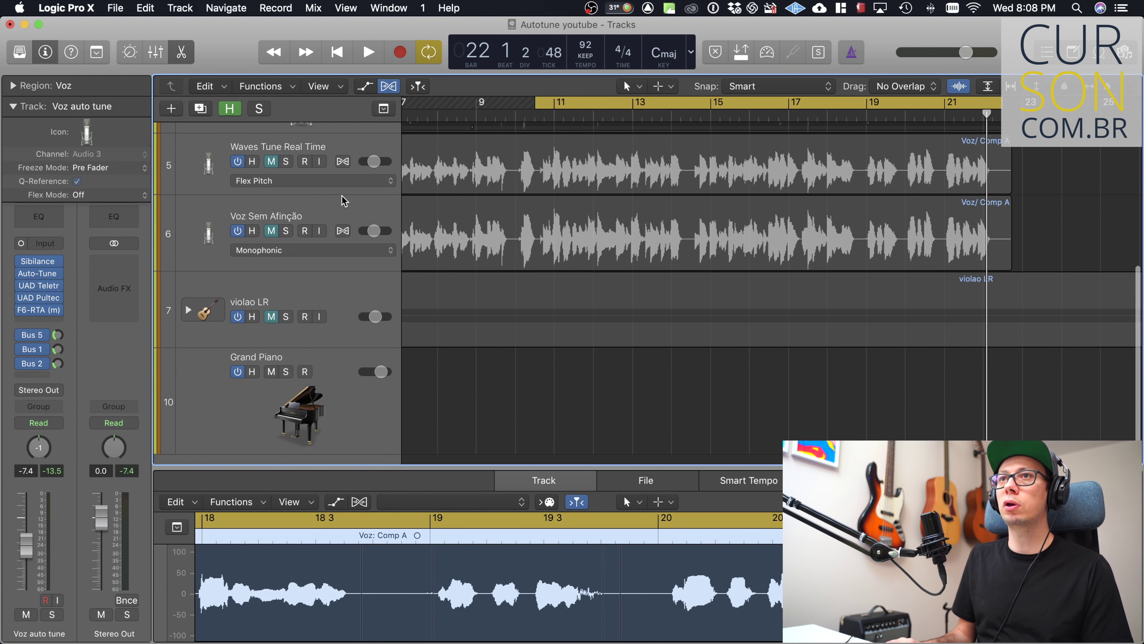
pyautogui.click(271, 231)
pyautogui.scroll(6, 277, 229)
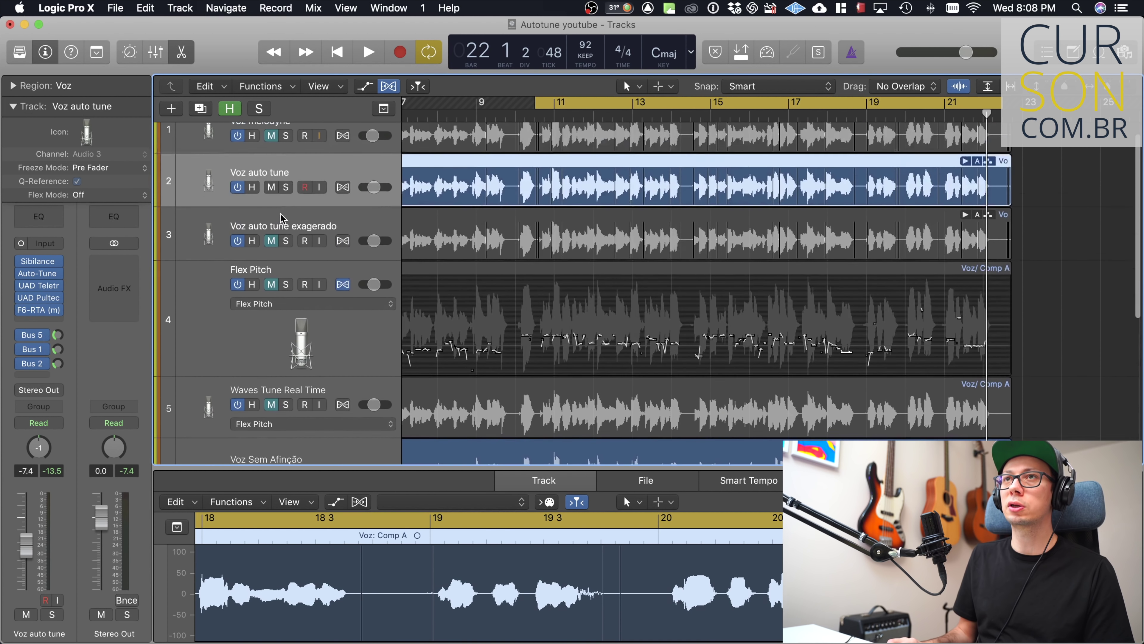
pyautogui.click(271, 174)
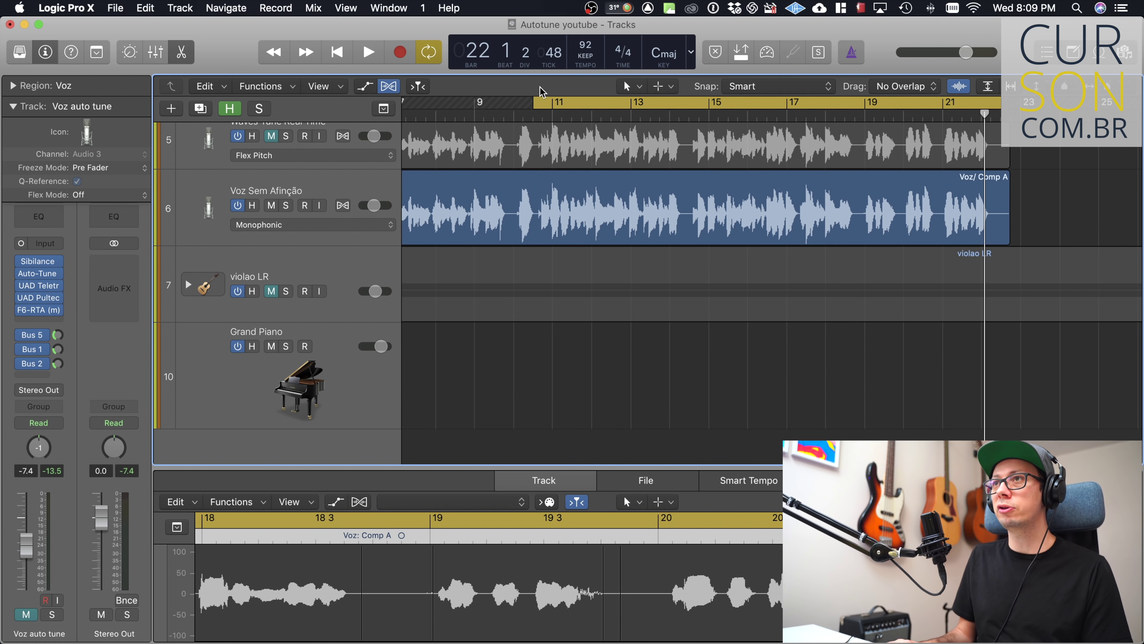
# Listen to the untuned Voz Sem Afinção vocal, unmuting the violao LR guitar partway through, and stop playback
pyautogui.scroll(1, 541, 180)
pyautogui.press('space')
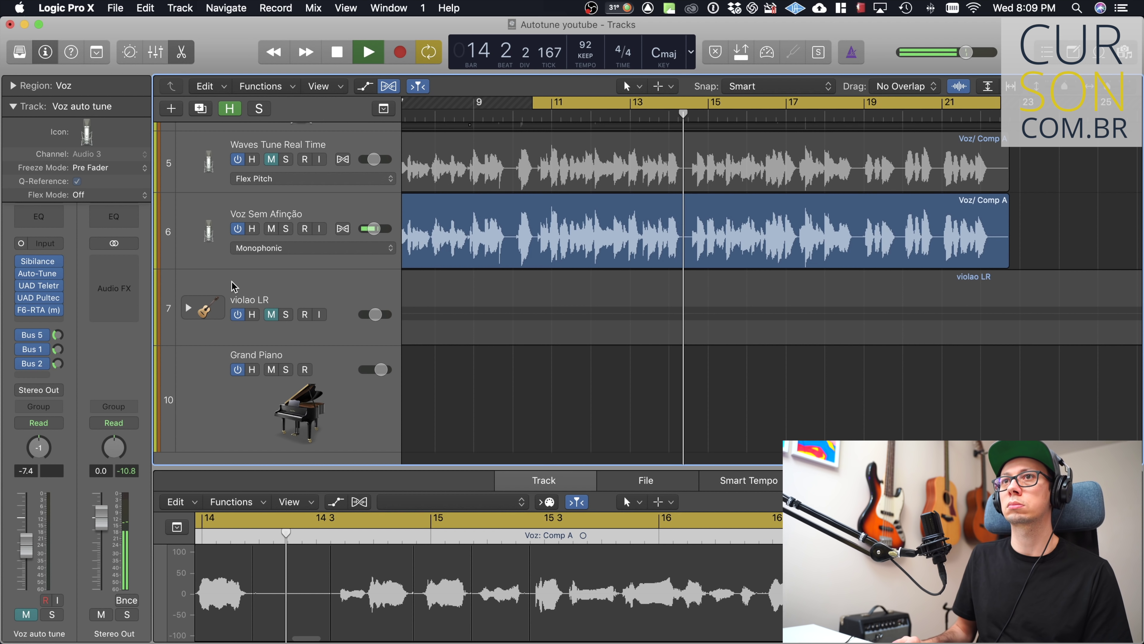
pyautogui.click(272, 315)
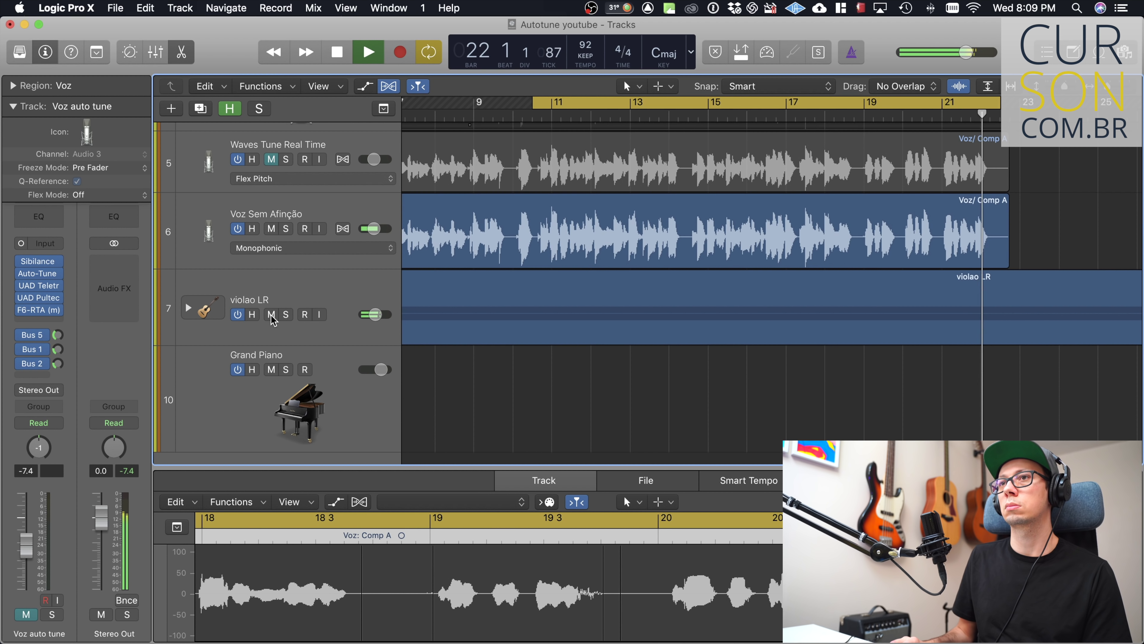
pyautogui.scroll(5, 279, 306)
pyautogui.press('space')
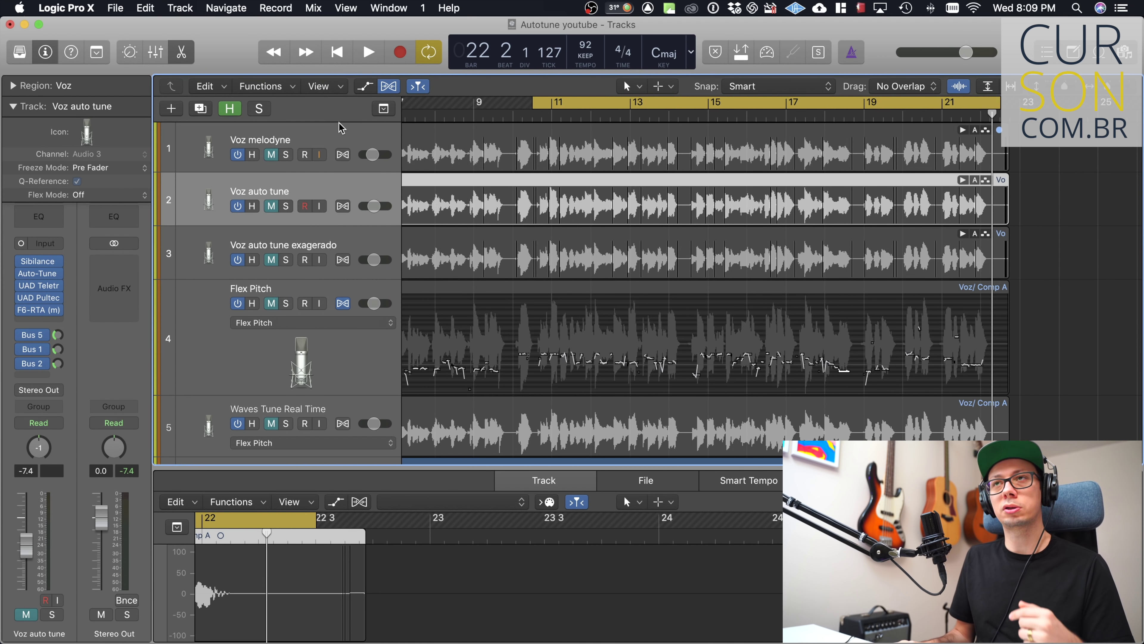
# Select the Voz melodyne track, open its Melodyne plug-in and move the window up to show the full note editor
pyautogui.click(342, 133)
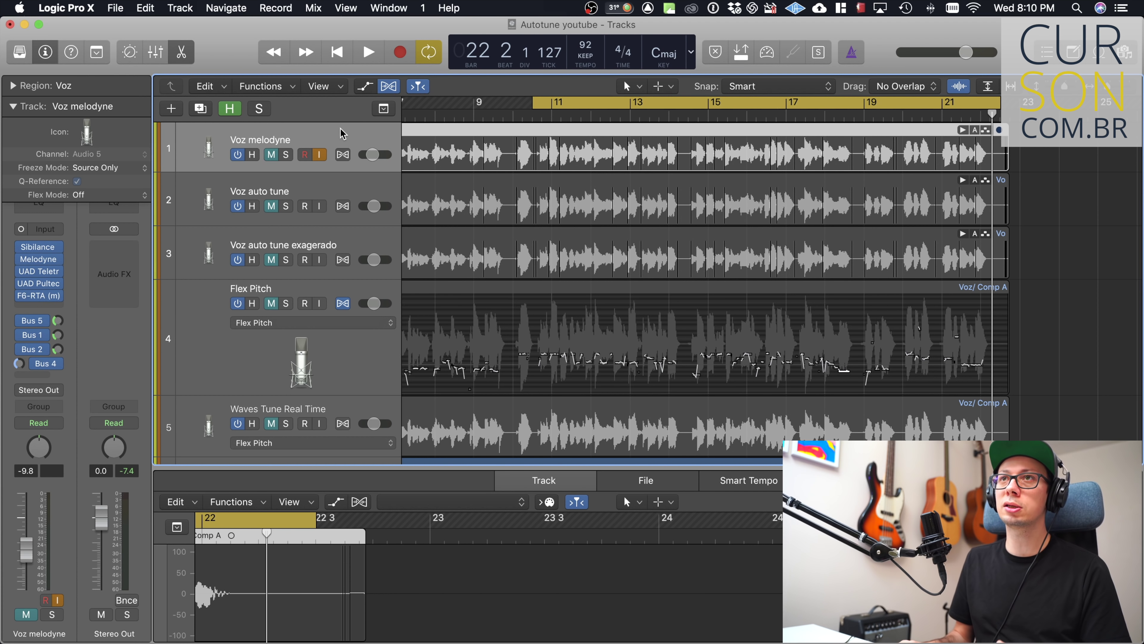
pyautogui.click(38, 259)
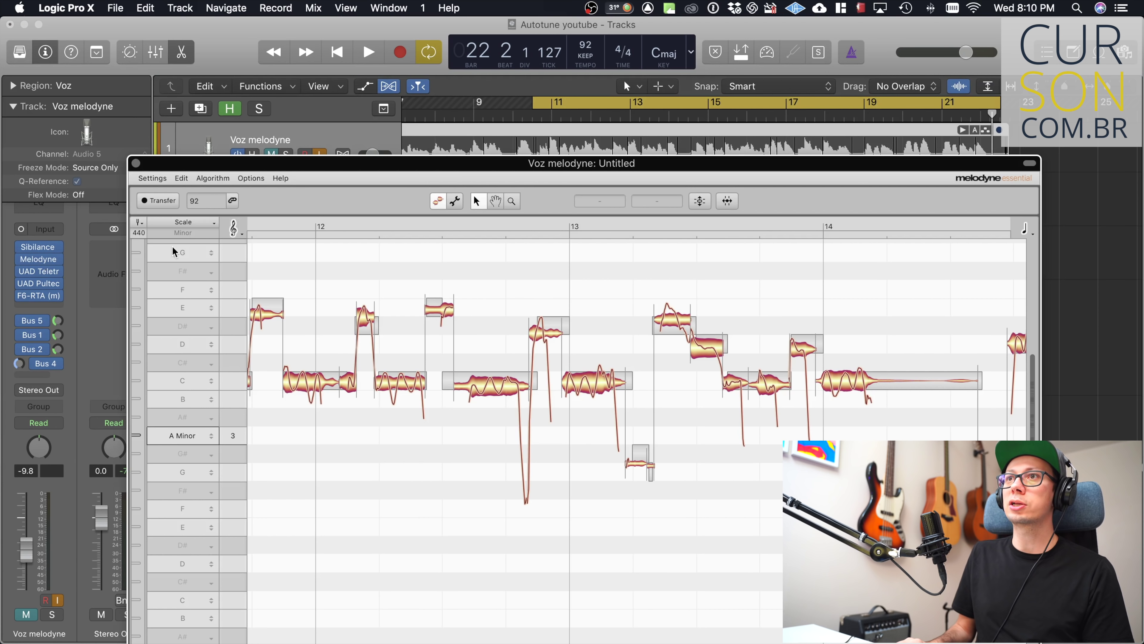
pyautogui.moveTo(440, 164); pyautogui.dragTo(443, 85)
pyautogui.hscroll(-10, 481, 219)
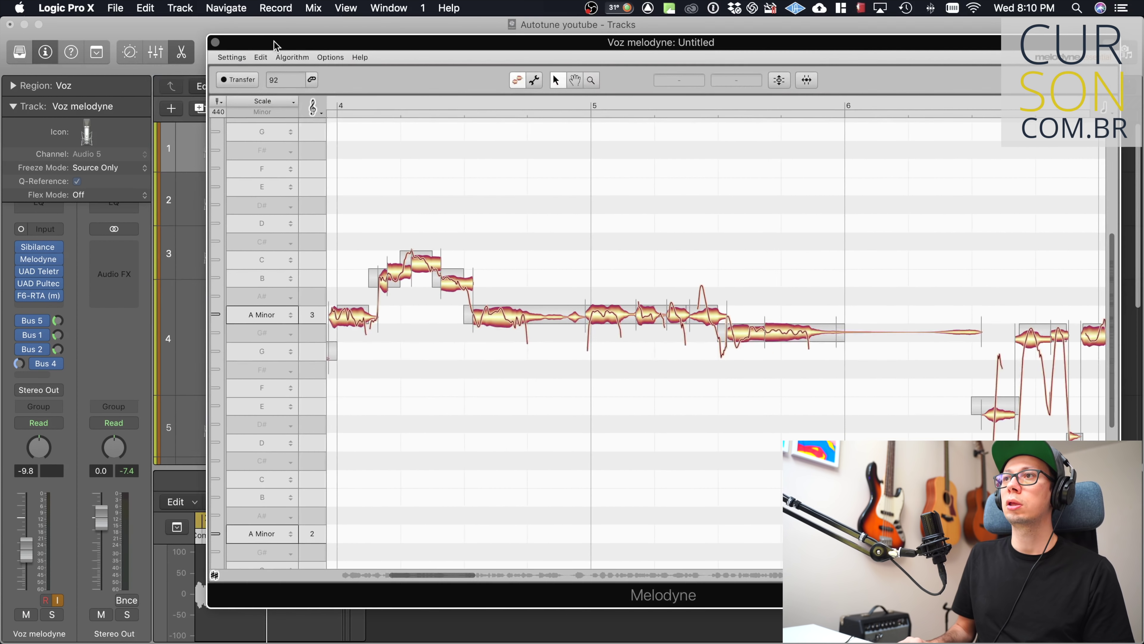
# Audition the long A 3 note between bars 4 and 5 in Melodyne and bring the start of the vocal into view
pyautogui.click(468, 323)
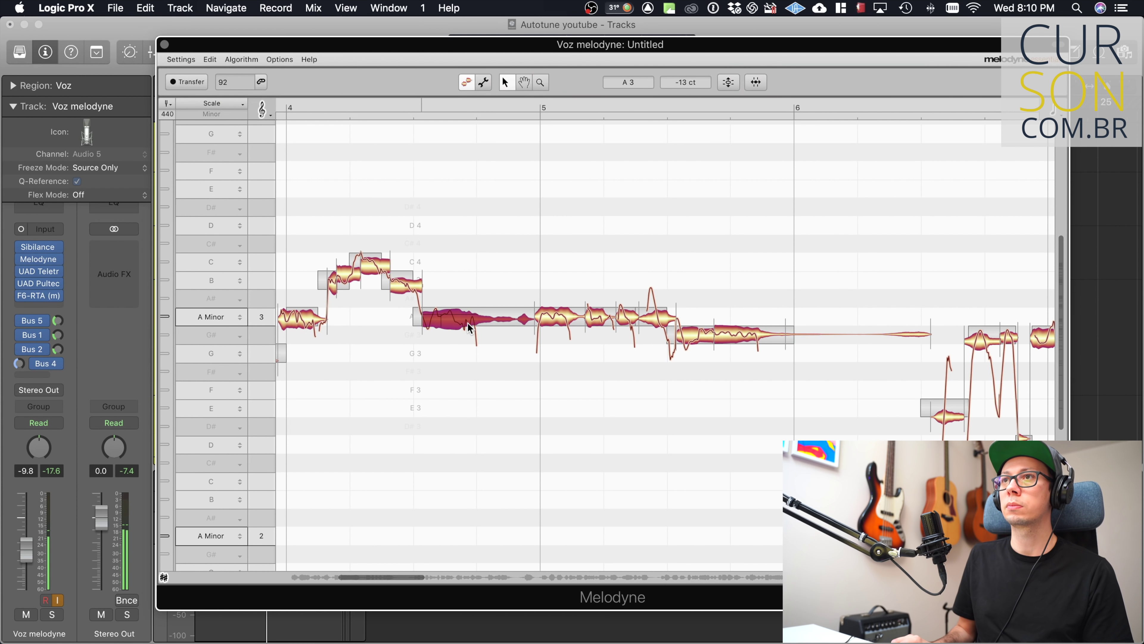
pyautogui.hscroll(-10, 477, 295)
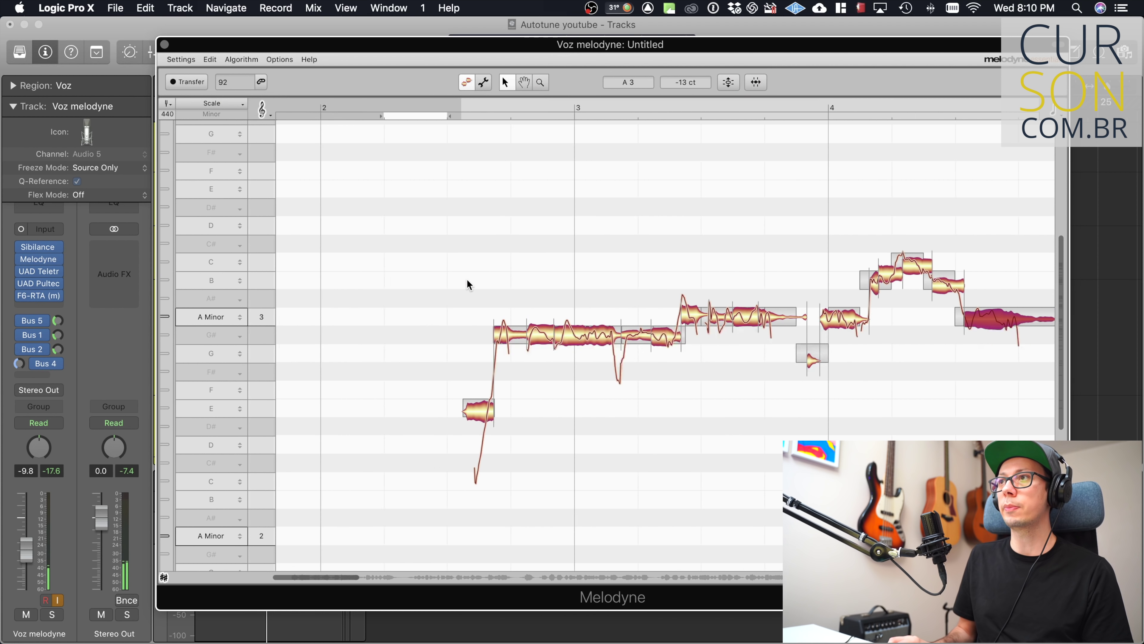
pyautogui.hscroll(3, 466, 280)
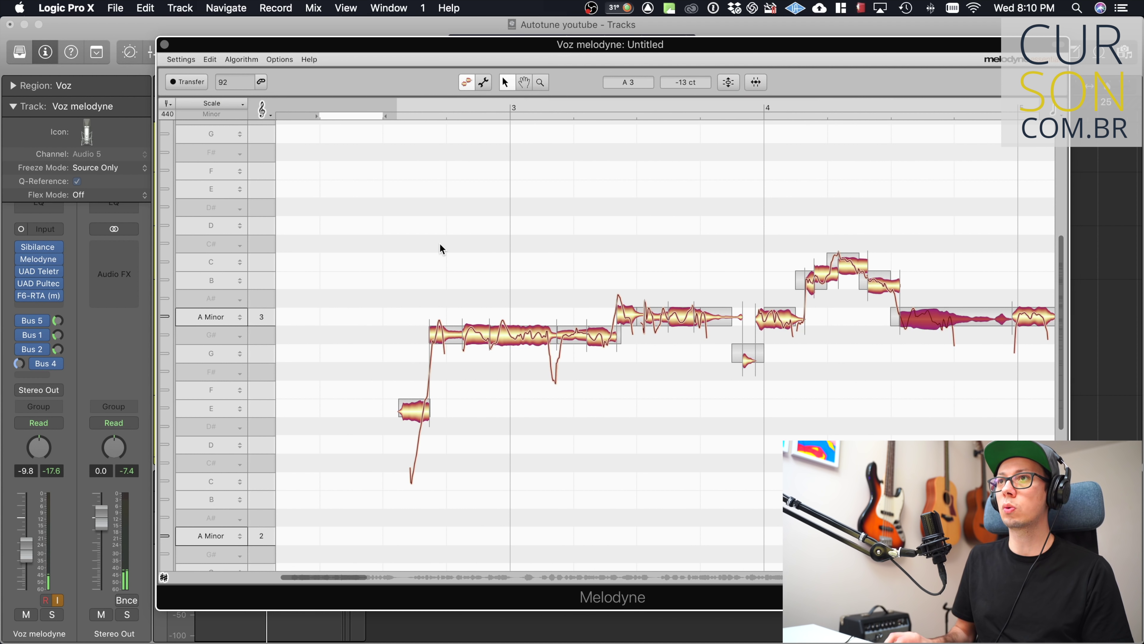
# Try adjusting the G# 3 note at bar 3 in Melodyne, and undo the change
pyautogui.click(527, 328)
pyautogui.doubleClick(518, 338)
pyautogui.moveTo(517, 335)
pyautogui.mouseDown()
pyautogui.moveTo(517, 347)
pyautogui.moveTo(519, 335)
pyautogui.mouseUp()
pyautogui.press('super+z')
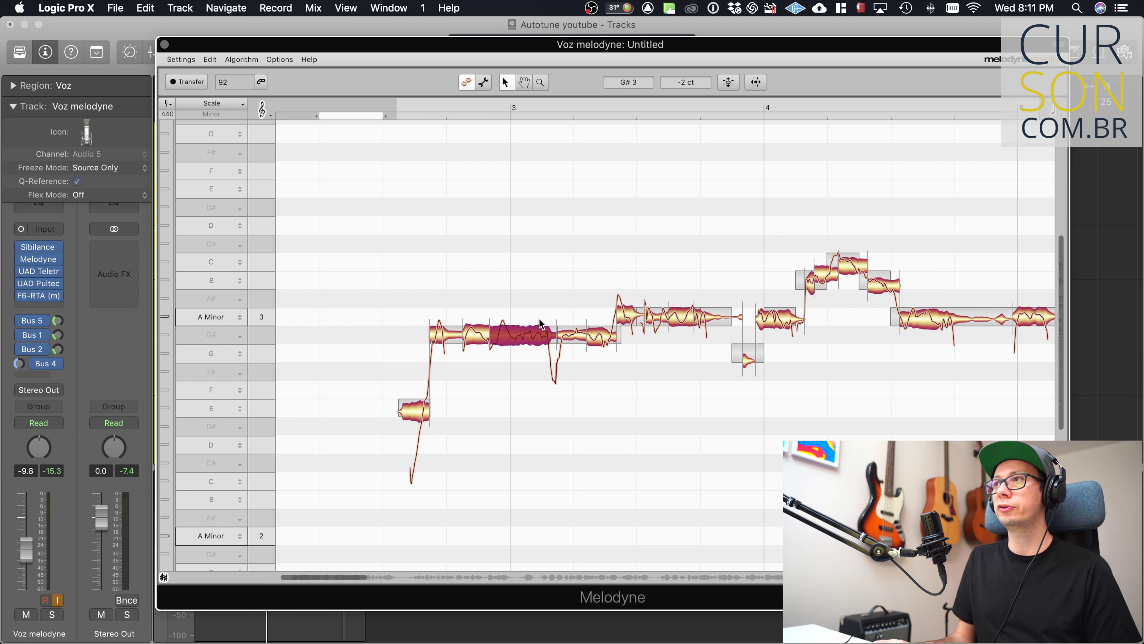
# Examine the vocal's note blobs and pitch curves in Melodyne between bars 3 and 14
pyautogui.hscroll(10, 540, 323)
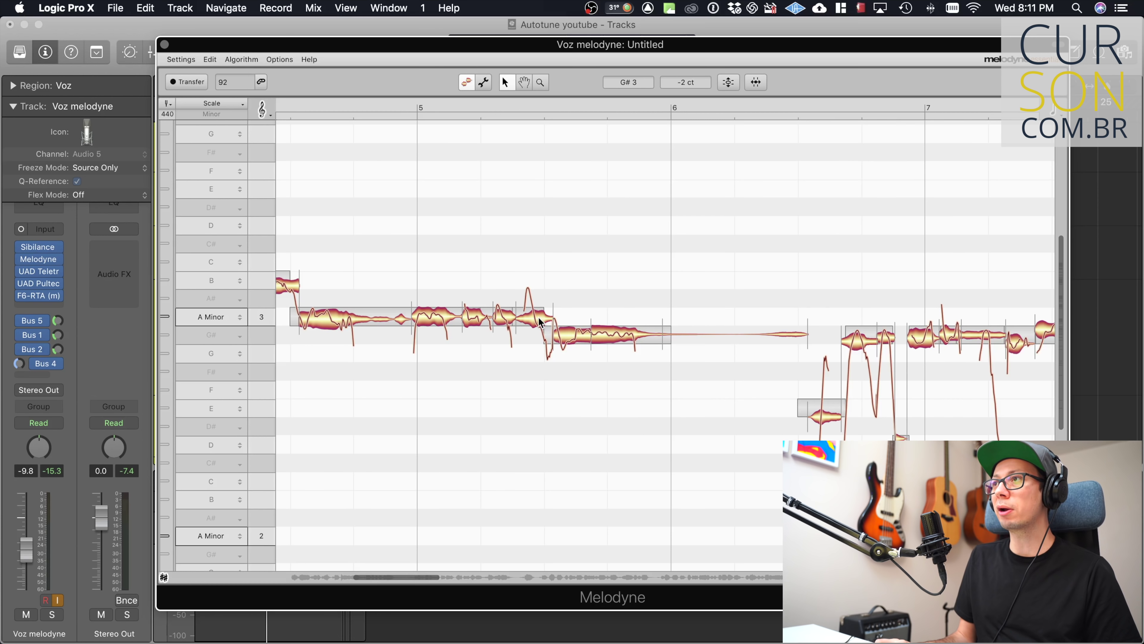
pyautogui.hscroll(5, 539, 323)
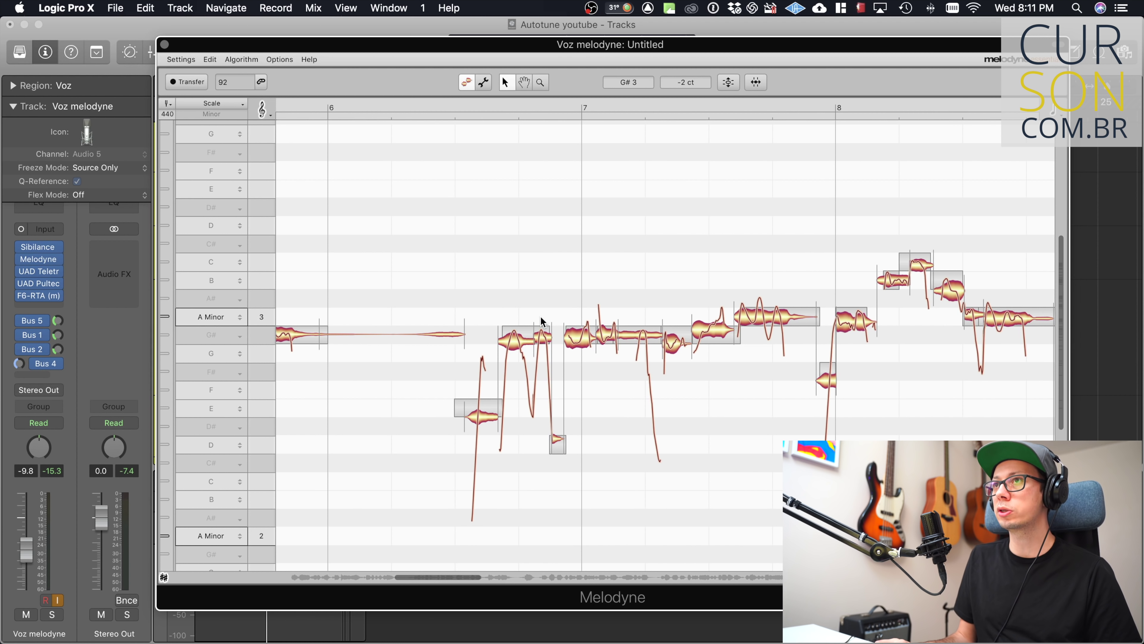
pyautogui.hscroll(12, 542, 316)
pyautogui.hscroll(12, 544, 321)
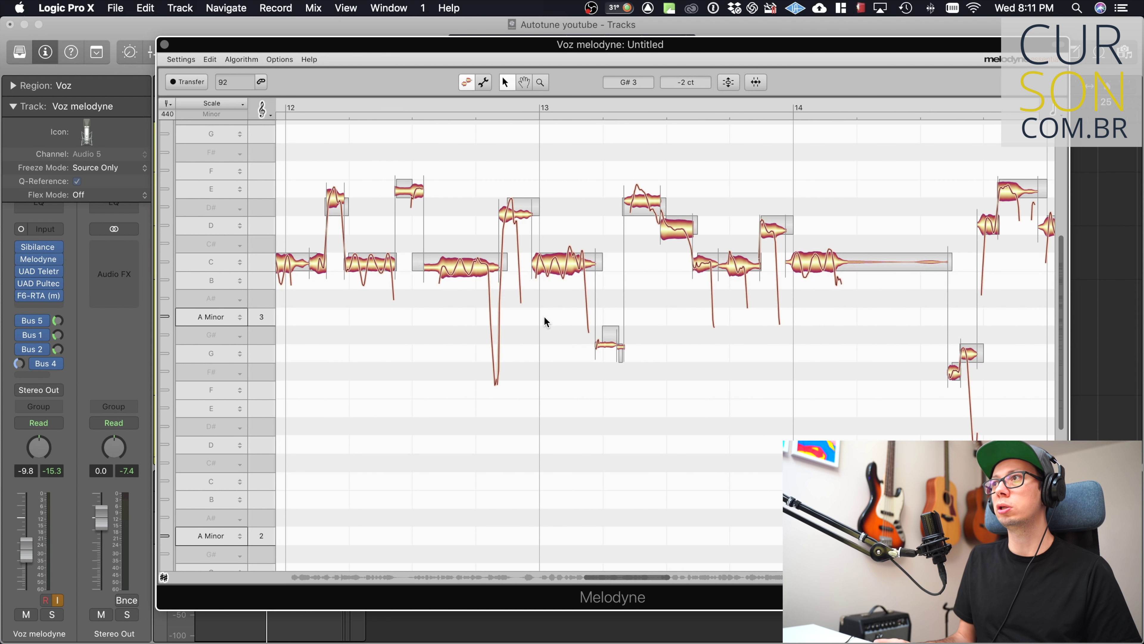
pyautogui.hscroll(-20, 544, 317)
pyautogui.hscroll(5, 542, 313)
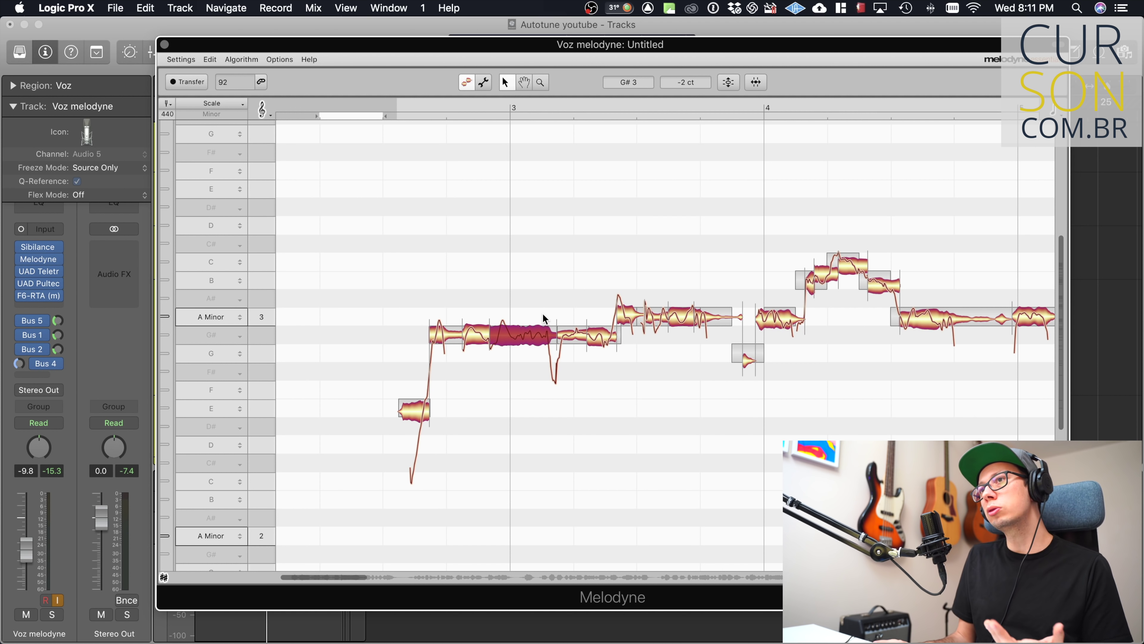
pyautogui.scroll(-2, 543, 317)
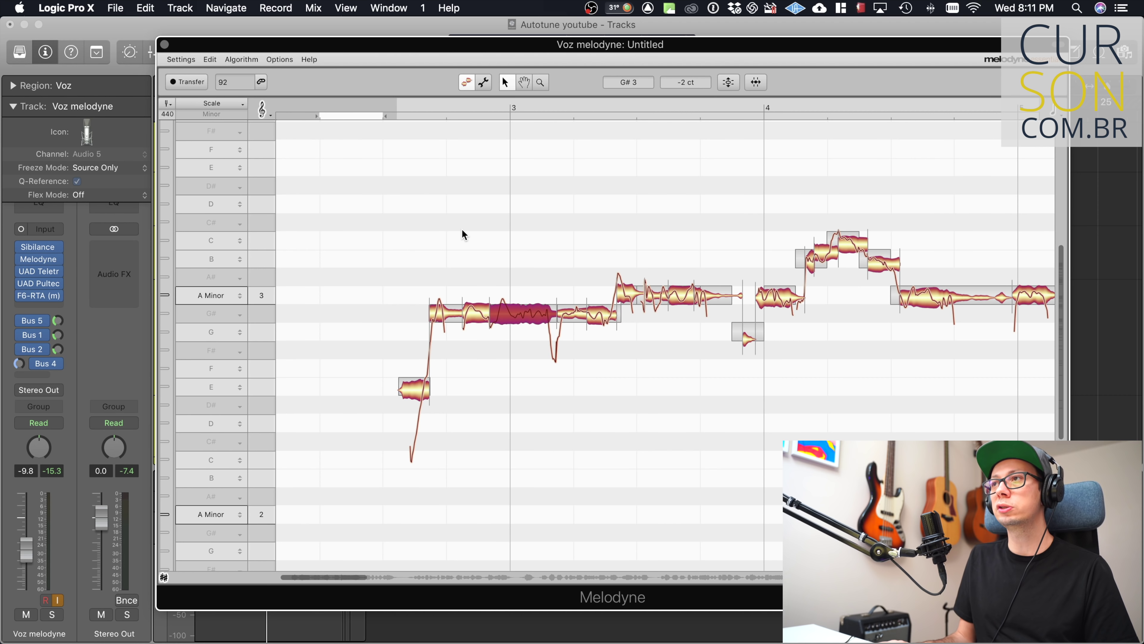
pyautogui.hscroll(3, 462, 229)
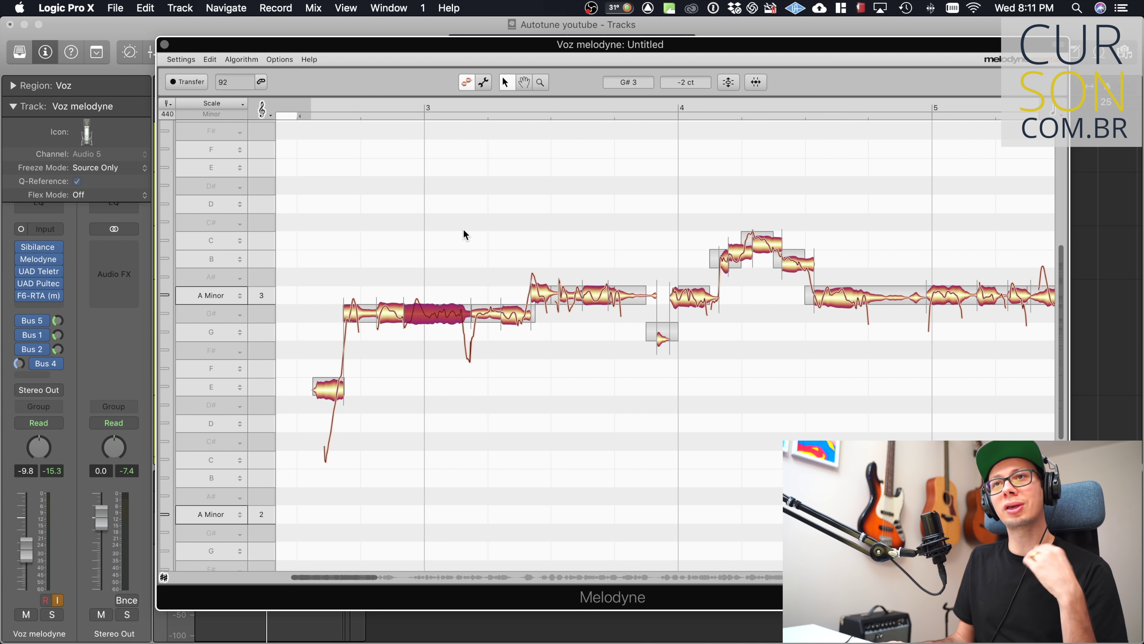
# Play the Voz melodyne vocal, move the Melodyne window clear of the track list and unmute the violao LR guitar
pyautogui.moveTo(253, 44); pyautogui.dragTo(296, 351)
pyautogui.moveTo(393, 352); pyautogui.dragTo(380, 108)
pyautogui.press('space')
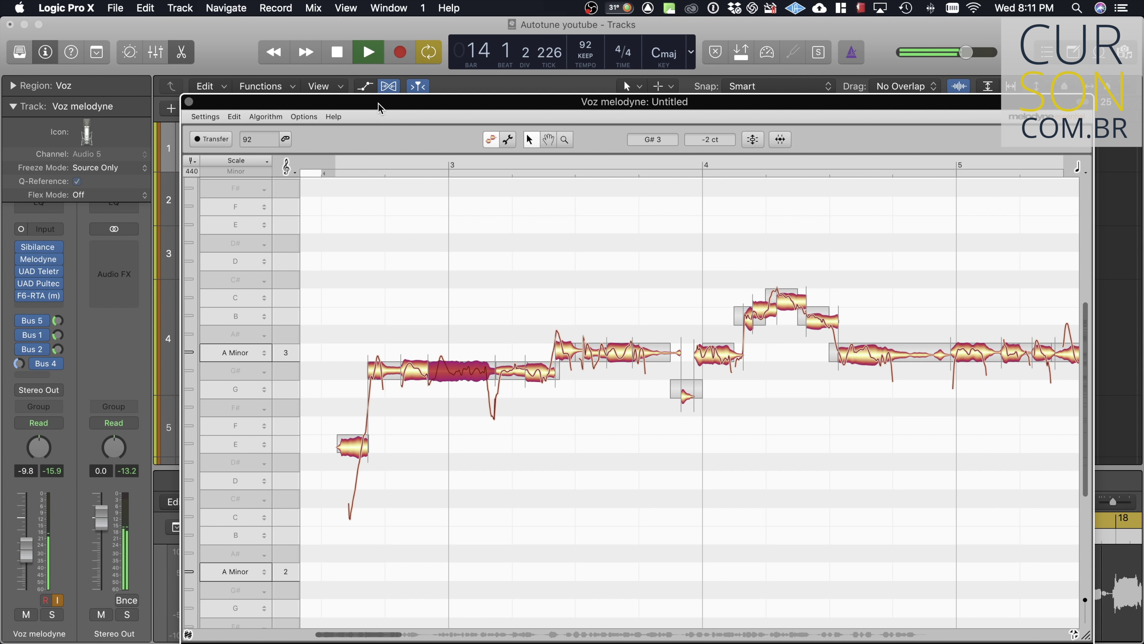
pyautogui.moveTo(379, 108); pyautogui.dragTo(614, 89)
pyautogui.scroll(-3, 249, 276)
pyautogui.click(271, 292)
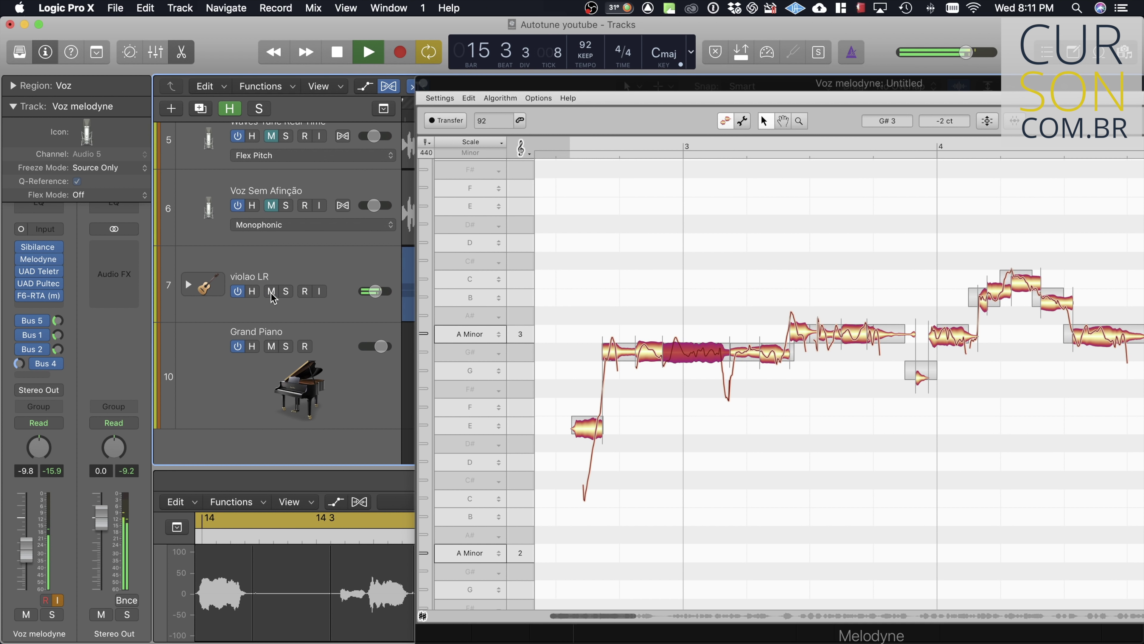
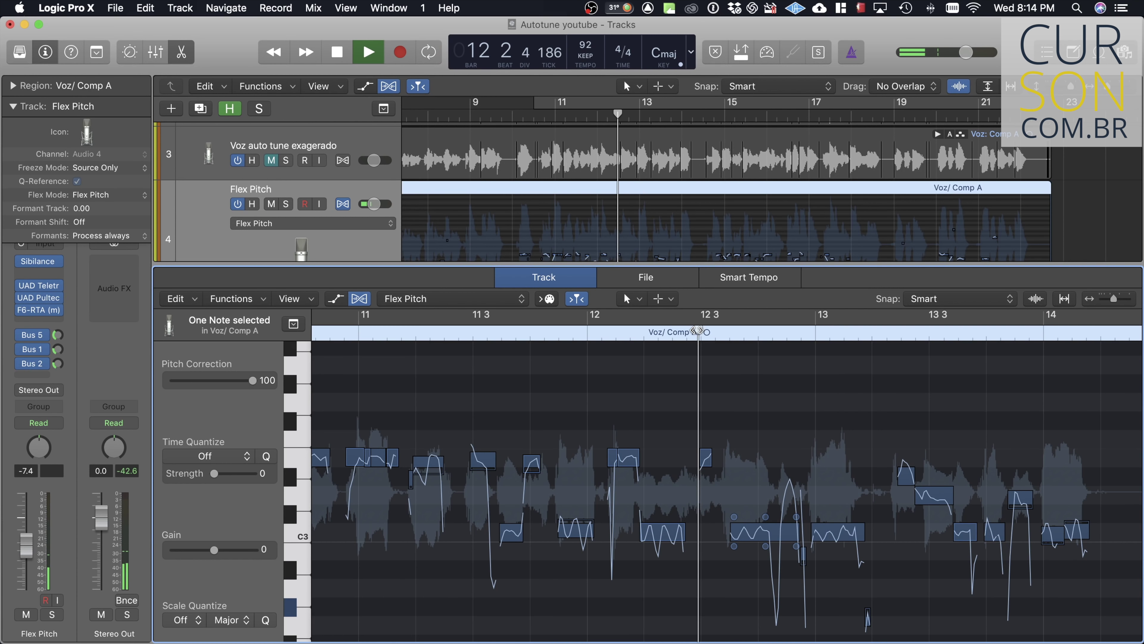
# Replay the Flex Pitch vocal twice from around bar 12 3 and follow its notes in the editor past bar 14
pyautogui.press('space')
pyautogui.click(697, 331)
pyautogui.press('space')
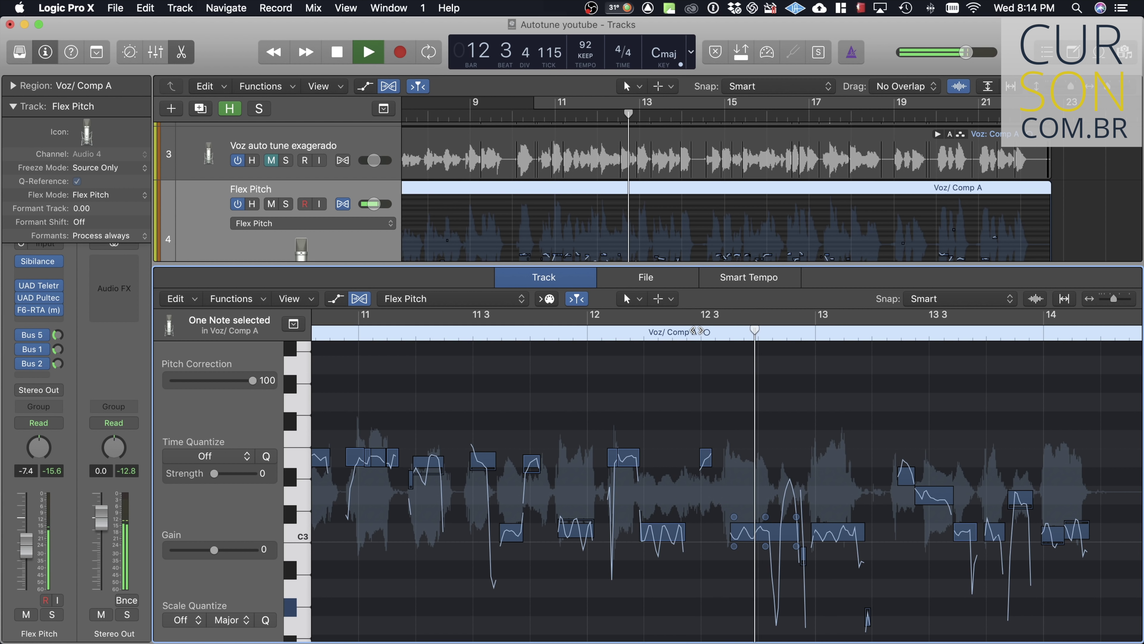
pyautogui.press('space')
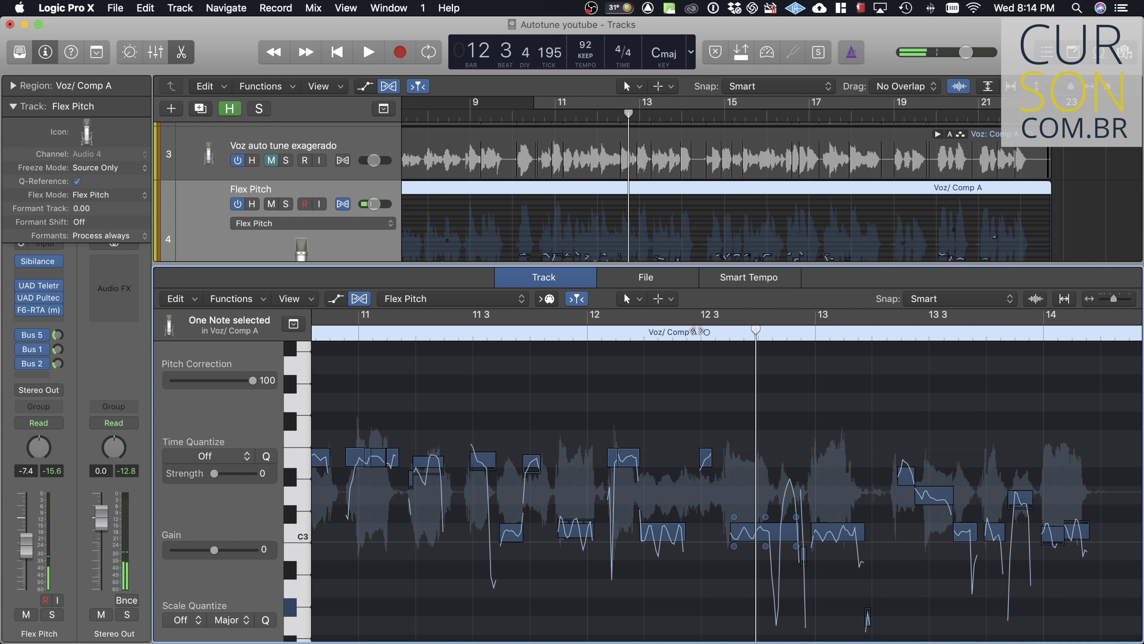
pyautogui.click(697, 331)
pyautogui.press('space')
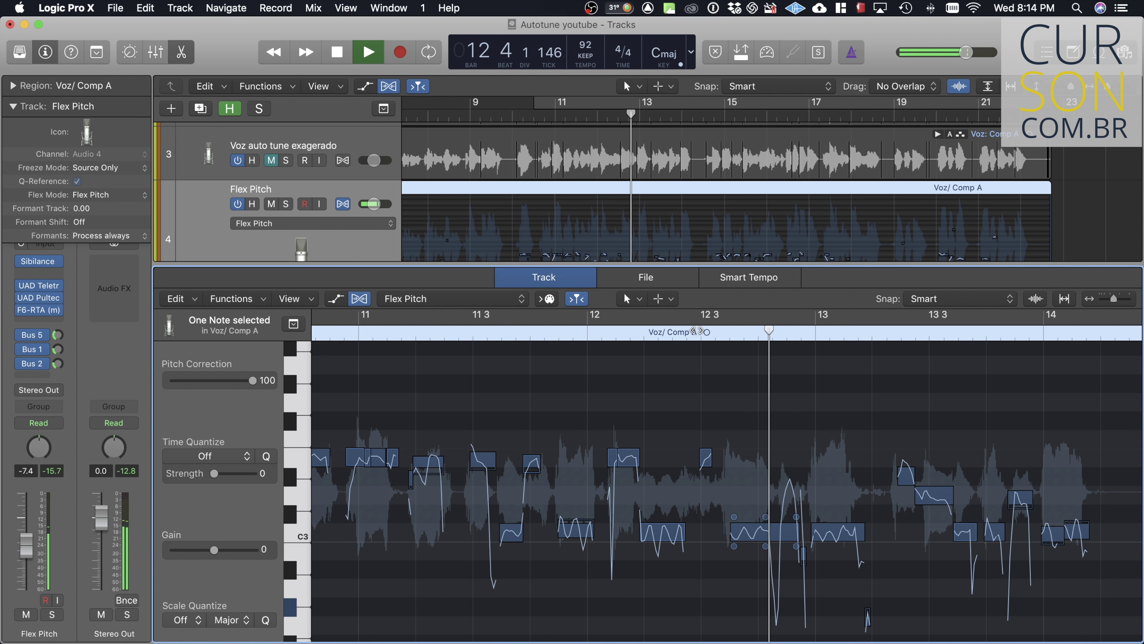
pyautogui.hscroll(5, 839, 444)
pyautogui.hscroll(10, 836, 444)
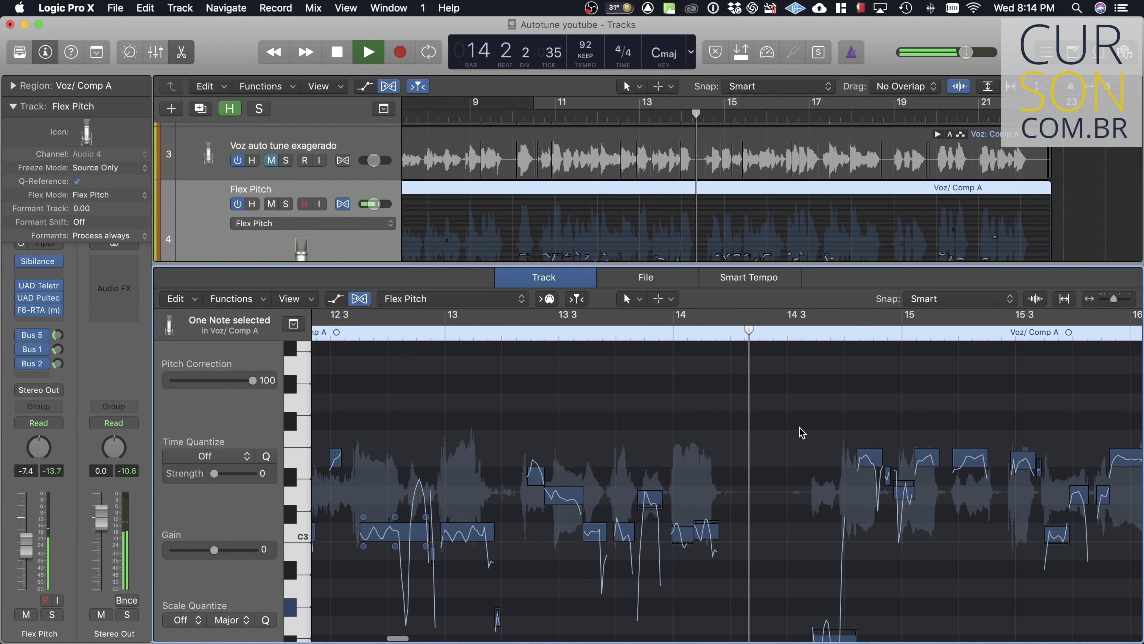
# Follow the Flex Pitch vocal's notes in the editor during playback from bar 14 and stop after bar 18 3
pyautogui.hscroll(7, 799, 430)
pyautogui.hscroll(7, 799, 432)
pyautogui.hscroll(4, 799, 432)
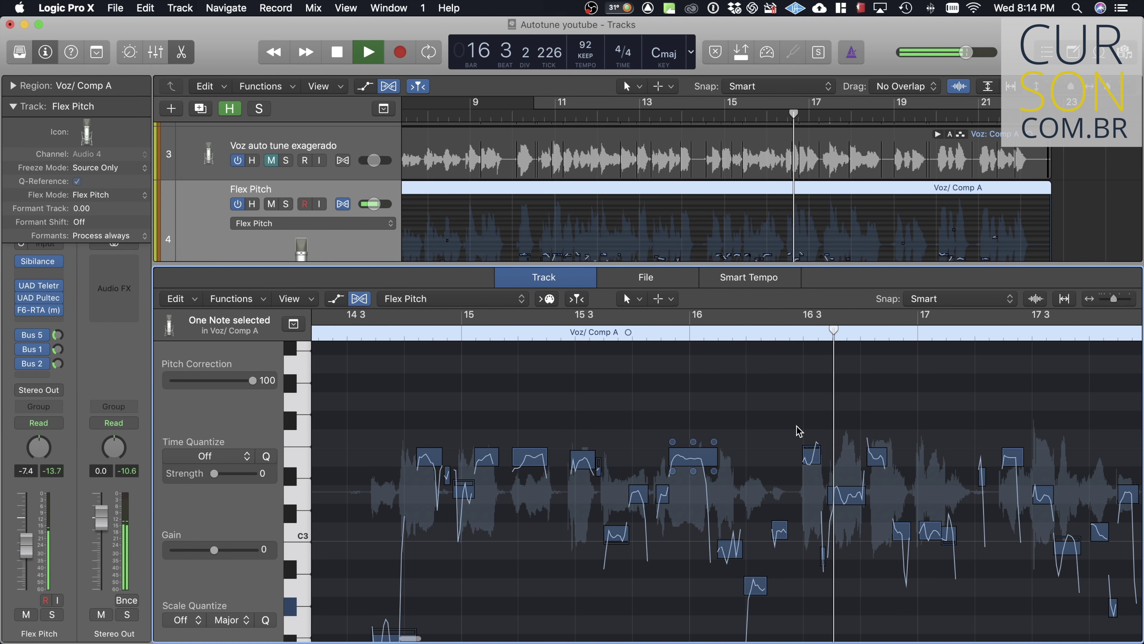
pyautogui.hscroll(10, 800, 431)
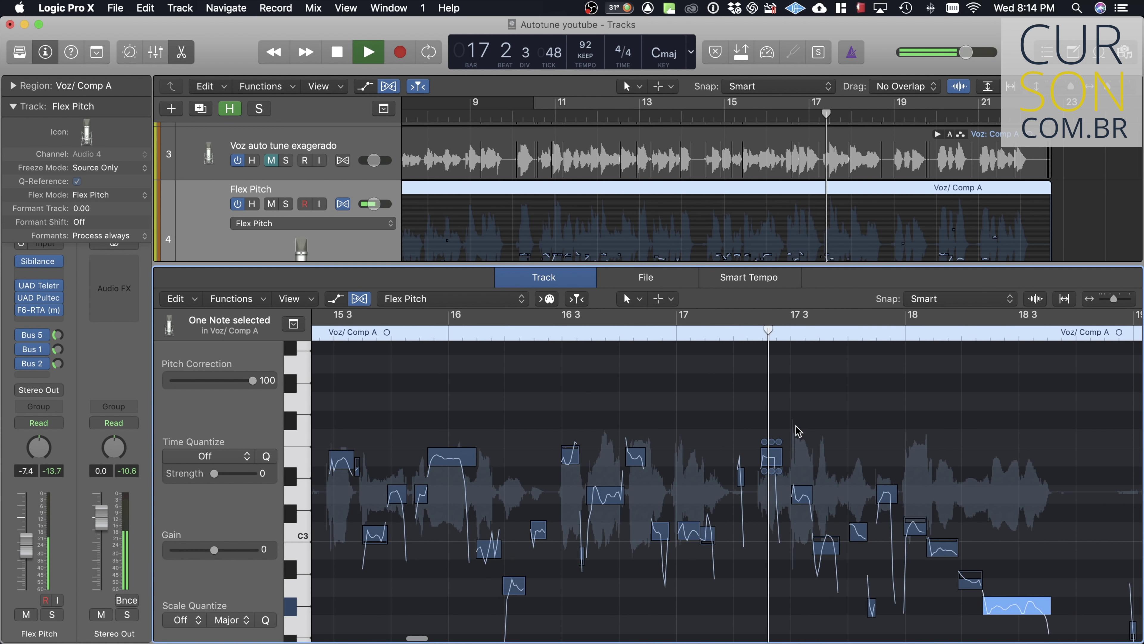
pyautogui.hscroll(9, 800, 432)
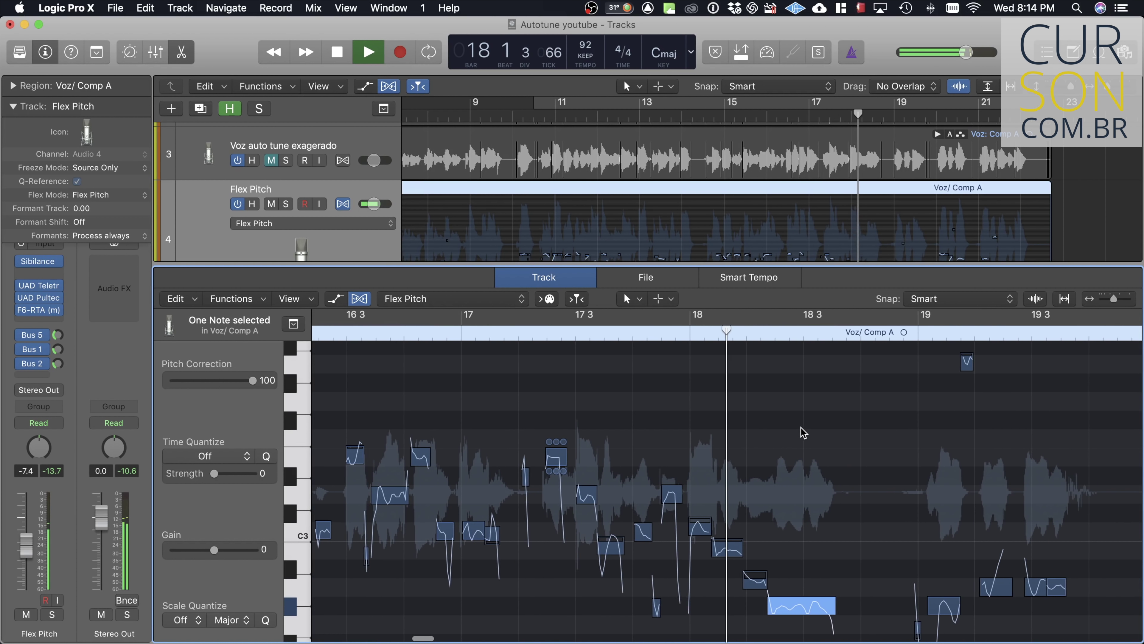
pyautogui.press('space')
pyautogui.scroll(-4, 816, 468)
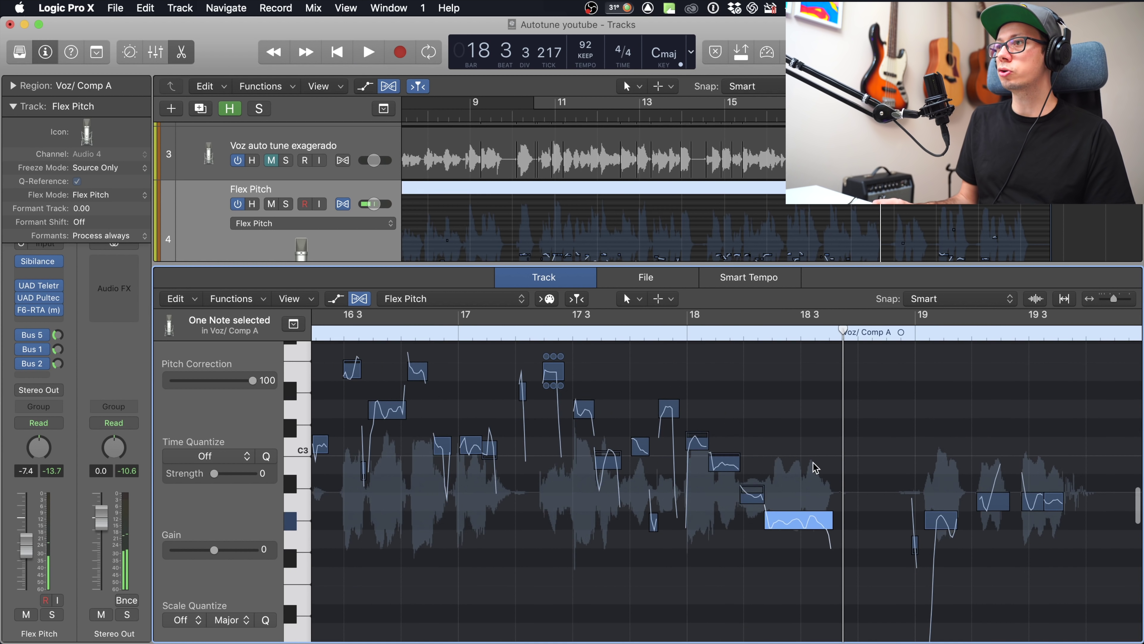
pyautogui.scroll(-1, 816, 468)
pyautogui.moveTo(799, 511)
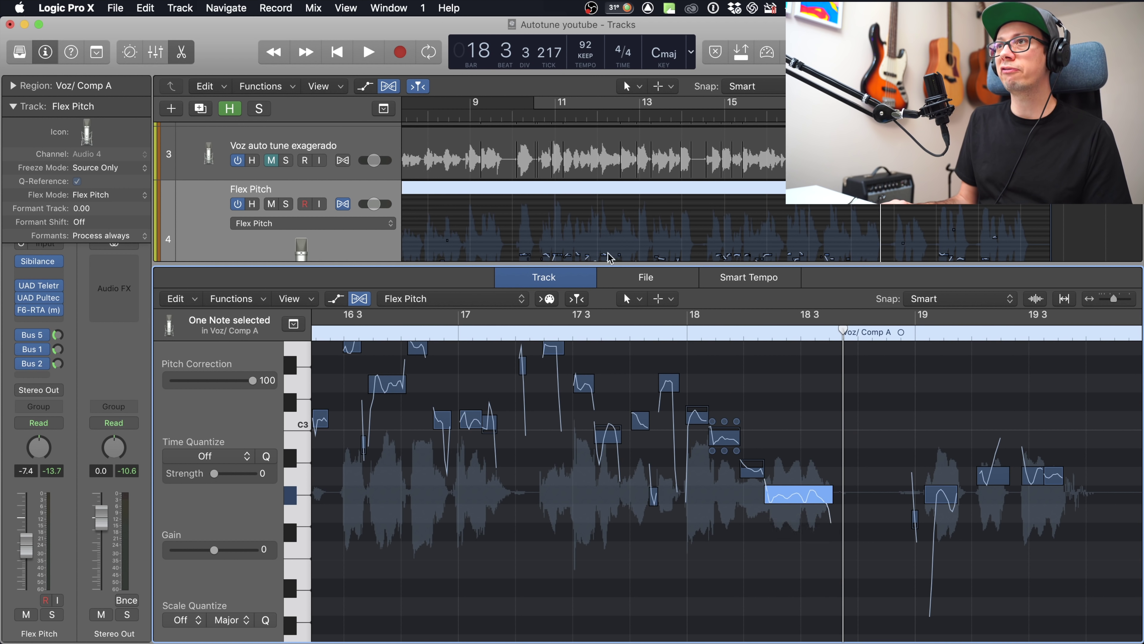
# Give the tracks area more height, then mute the Flex Pitch track and reduce its track height
pyautogui.moveTo(608, 264); pyautogui.dragTo(612, 374)
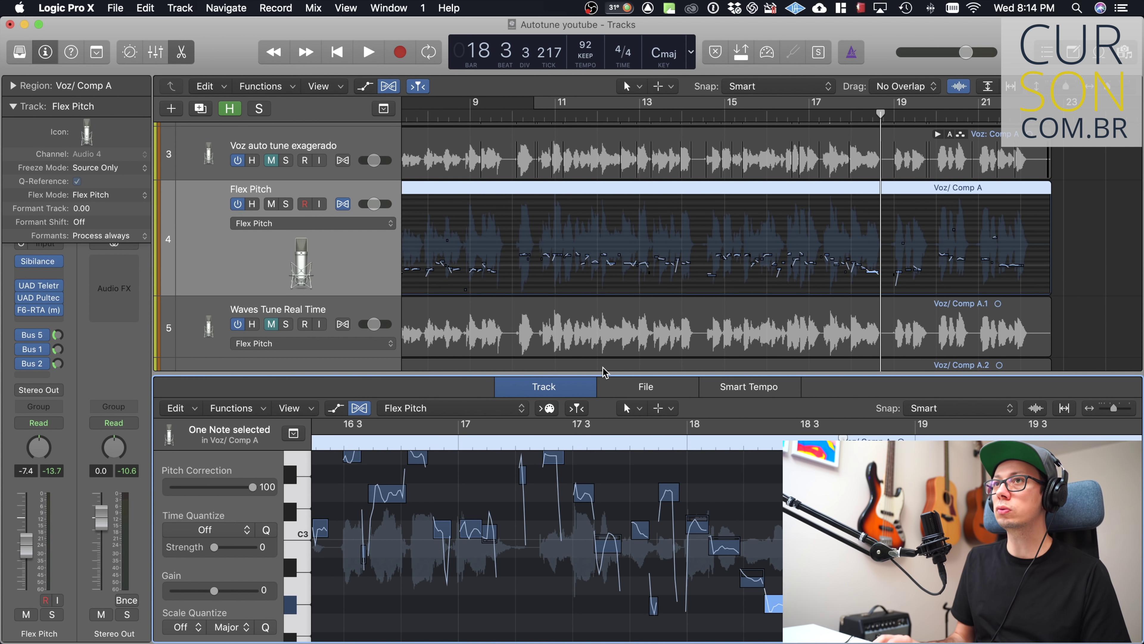
pyautogui.hscroll(-10, 551, 226)
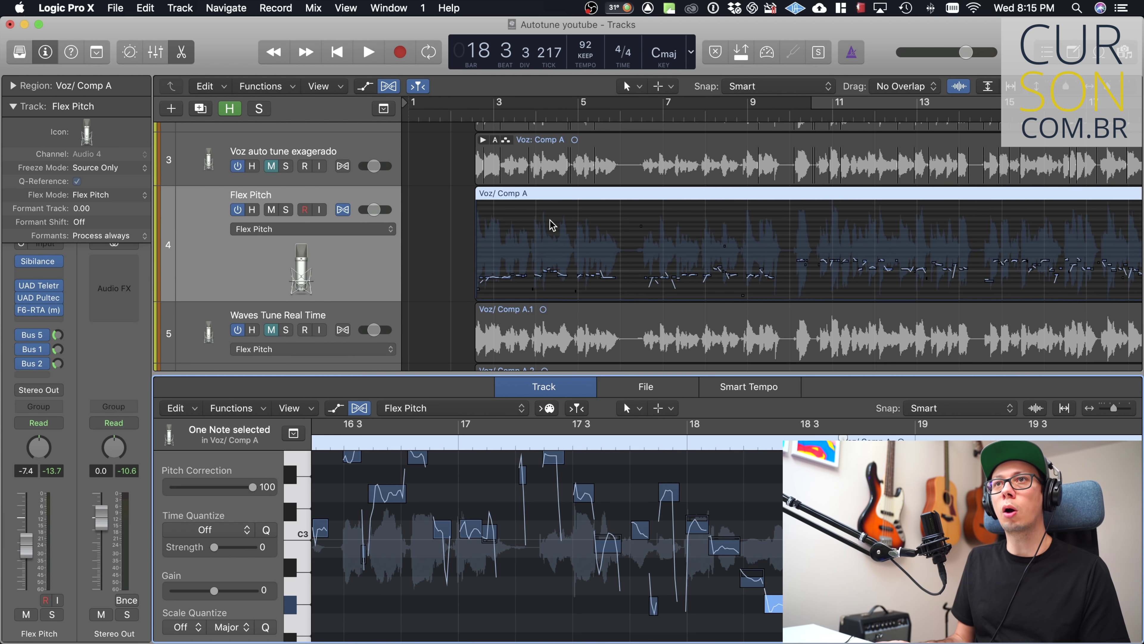
pyautogui.click(272, 210)
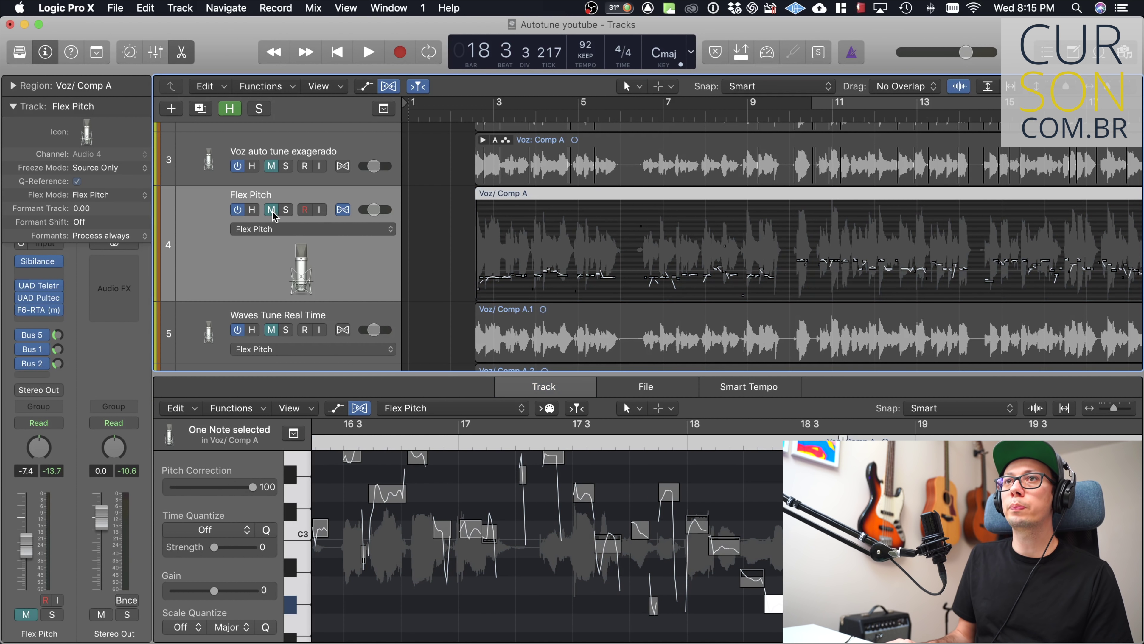
pyautogui.moveTo(336, 296); pyautogui.dragTo(348, 239)
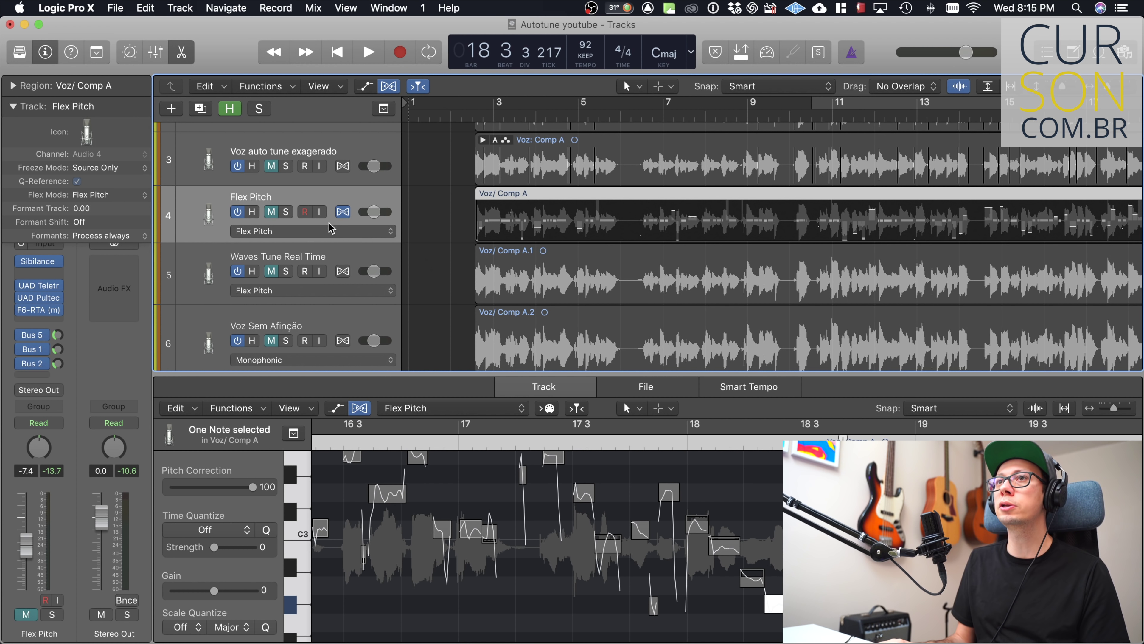
# Open the Waves Tune plug-in on the Waves Tune Real Time track and view its scale choices
pyautogui.click(278, 259)
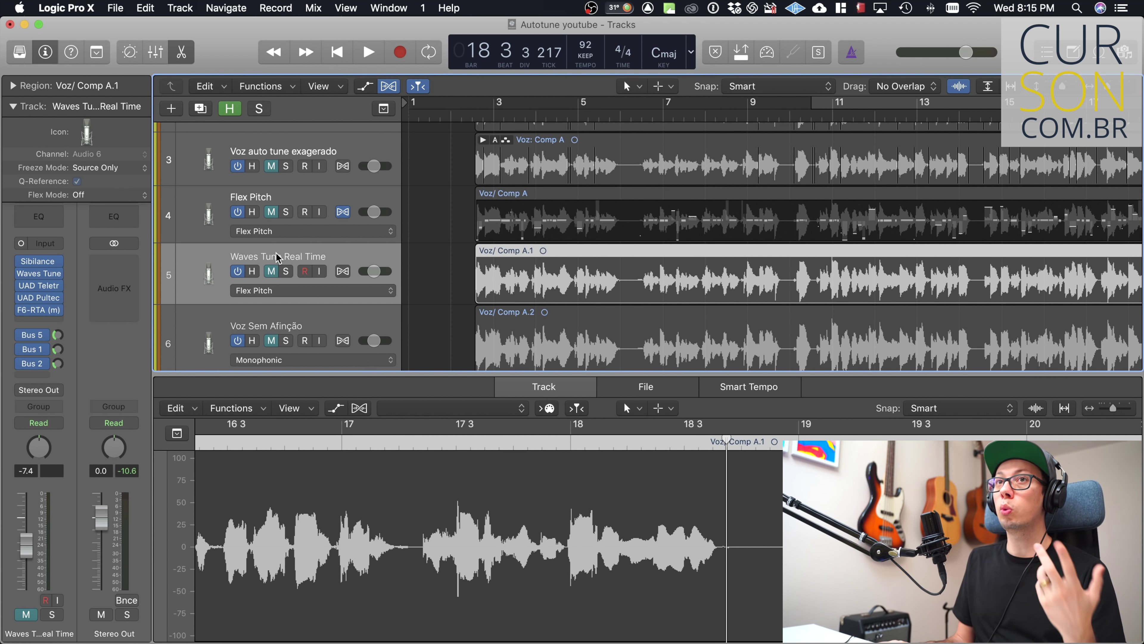
pyautogui.click(39, 273)
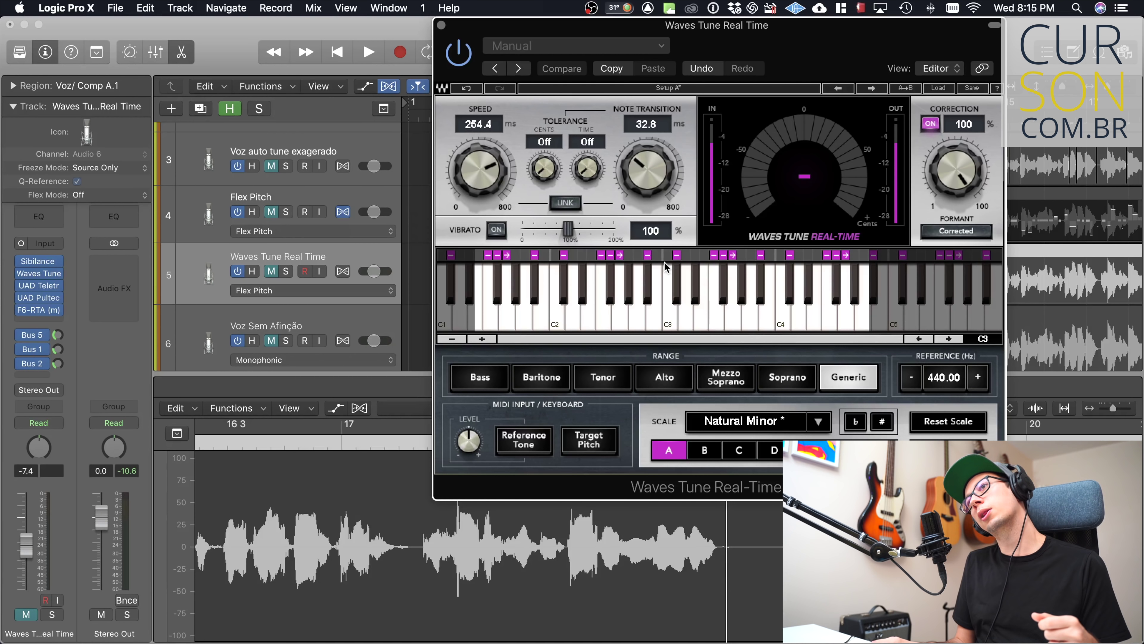
pyautogui.click(816, 421)
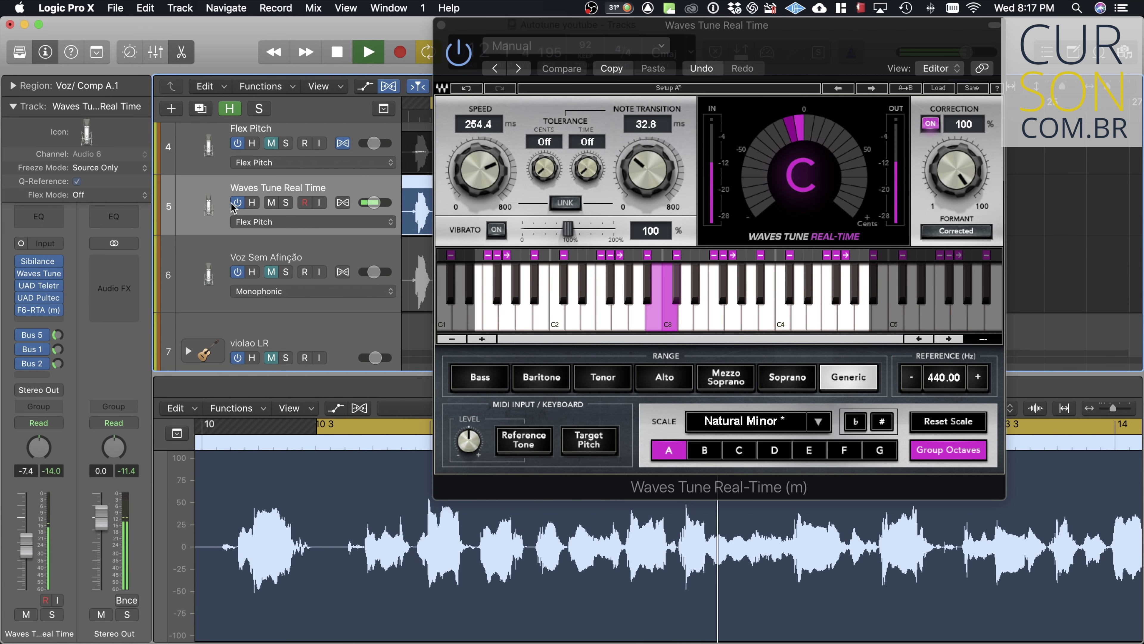
# Listen to the Waves Tune Real Time vocal with the violao LR guitar through about bar 21 and stop playback
pyautogui.scroll(2, 254, 191)
pyautogui.scroll(3, 254, 191)
pyautogui.scroll(-3, 254, 191)
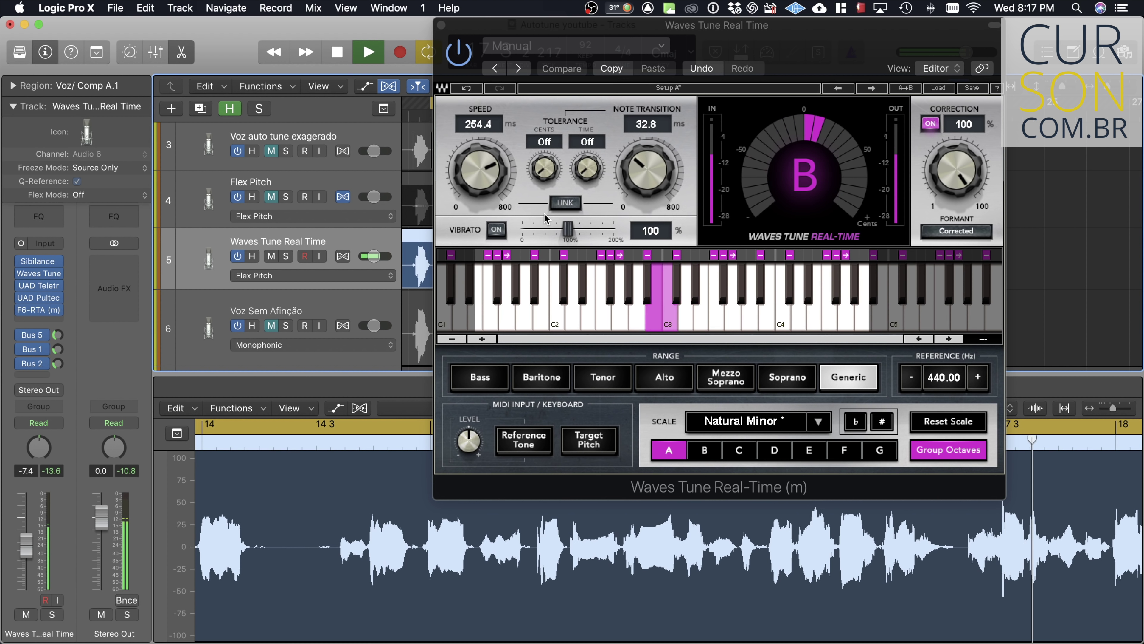
pyautogui.scroll(-5, 272, 201)
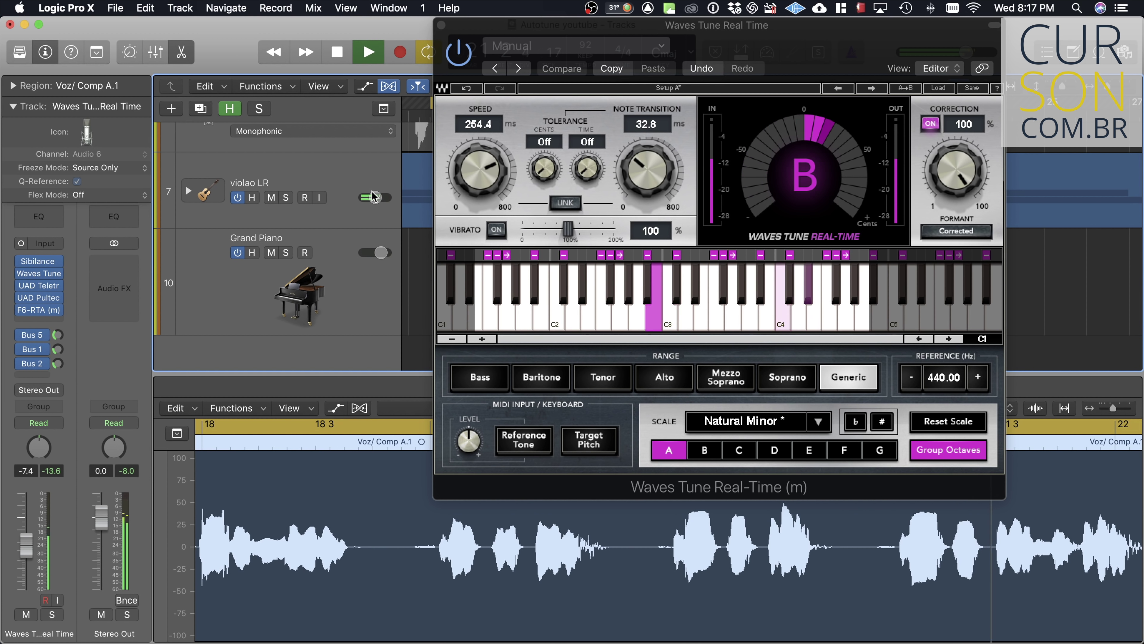
pyautogui.press('space')
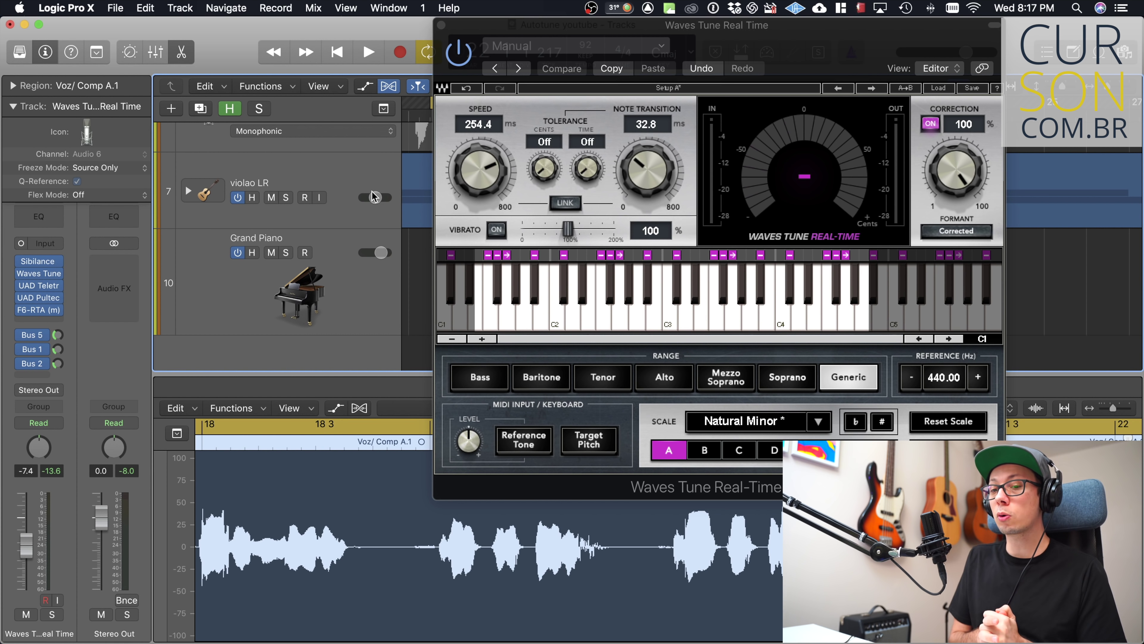
# Close the Waves Tune Real-Time window and look over the vocal tracks from Voz melodyne to Voz Sem Afinção
pyautogui.scroll(10, 390, 195)
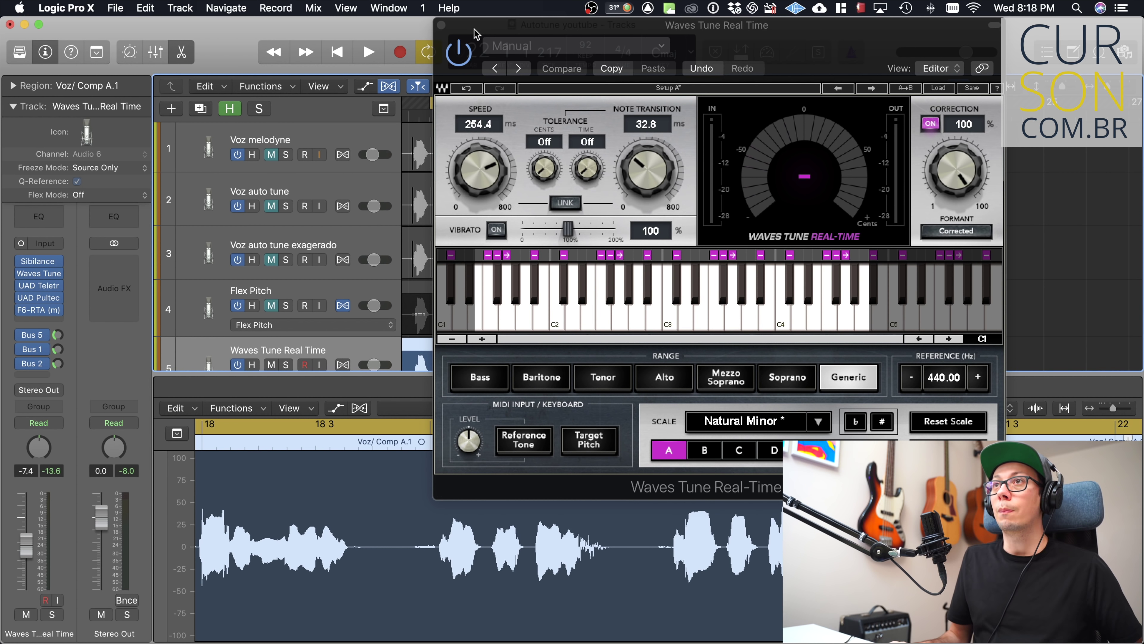
pyautogui.click(442, 25)
pyautogui.scroll(-3, 536, 181)
pyautogui.scroll(-10, 538, 187)
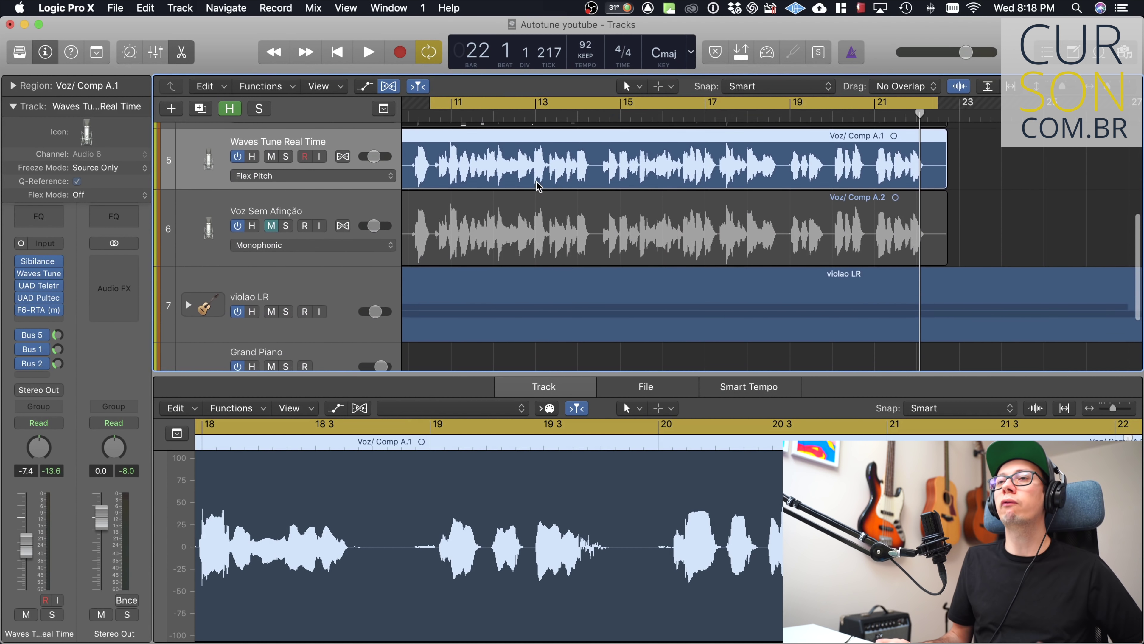
pyautogui.scroll(4, 538, 184)
pyautogui.scroll(5, 539, 182)
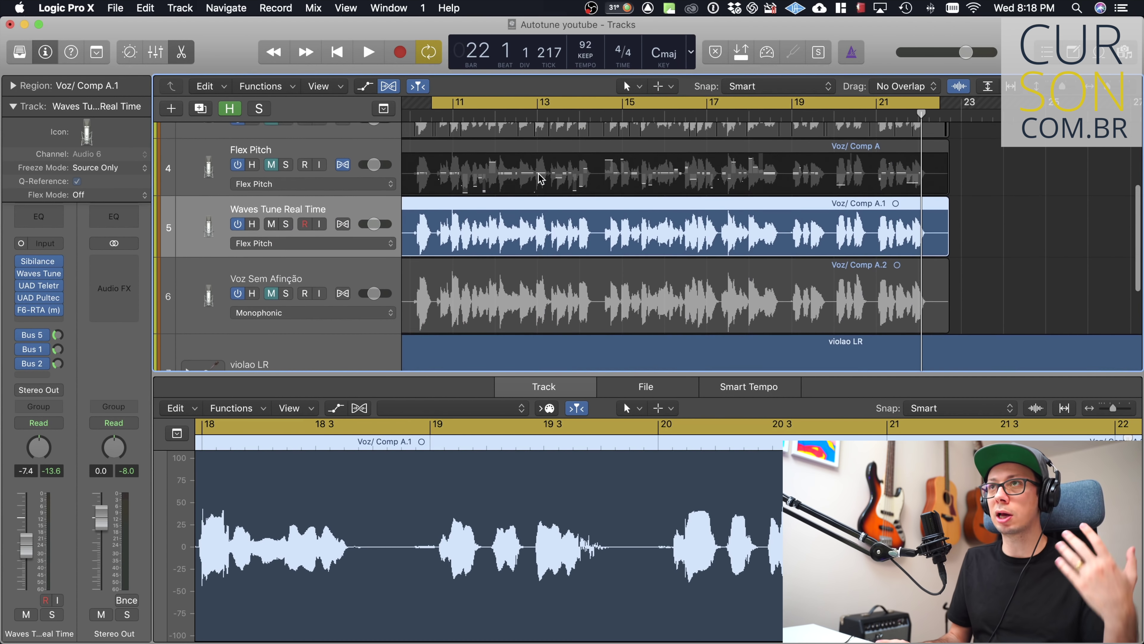
pyautogui.scroll(1, 541, 177)
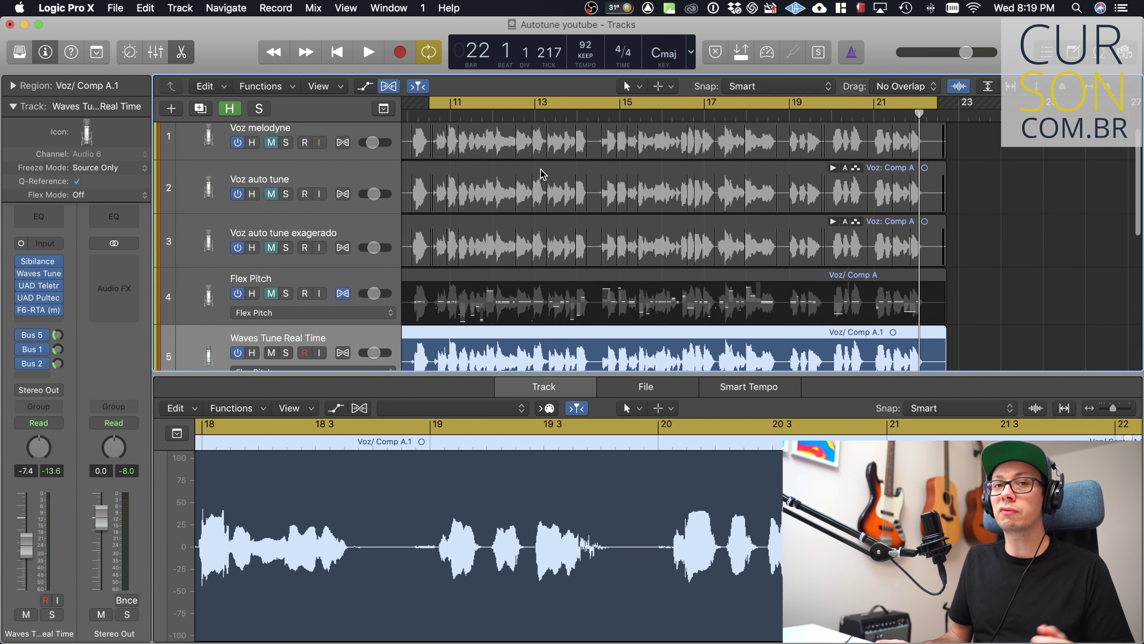